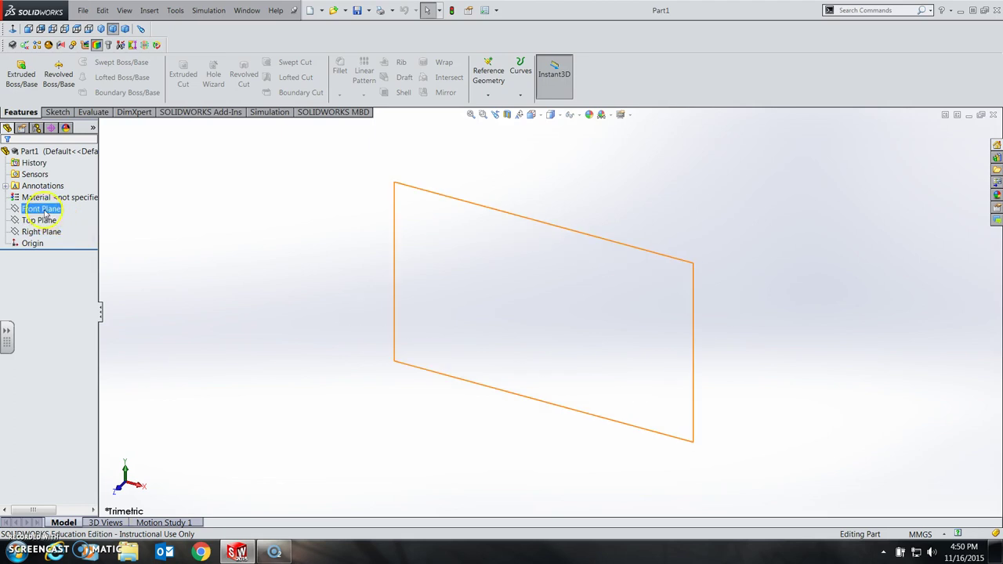
Step: Select the Front Plane and start Sketch1 on it from the Sketch tab
{"action": "left_click", "coordinate": [43, 210]}
{"action": "left_click", "coordinate": [57, 112]}
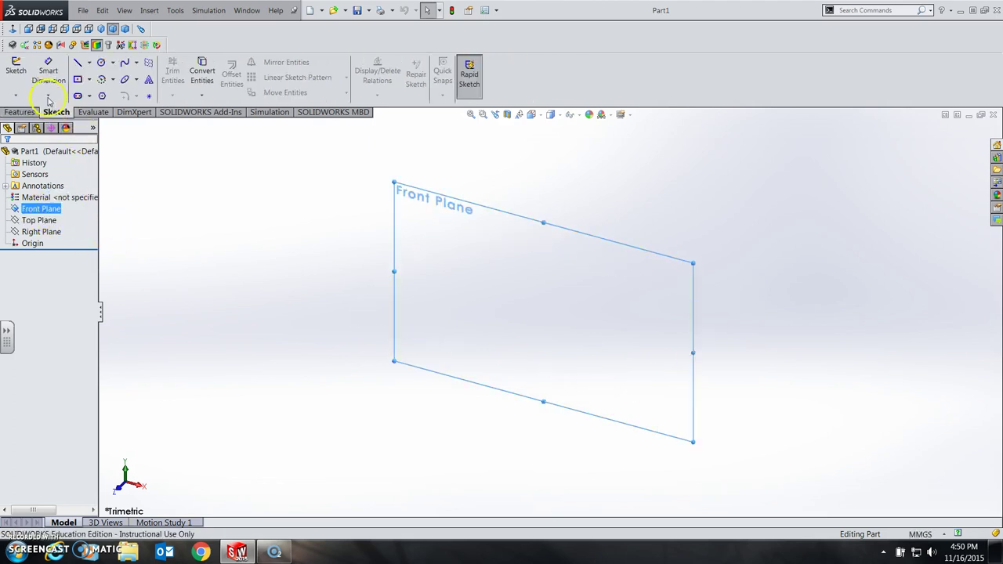
{"action": "left_click", "coordinate": [16, 69]}
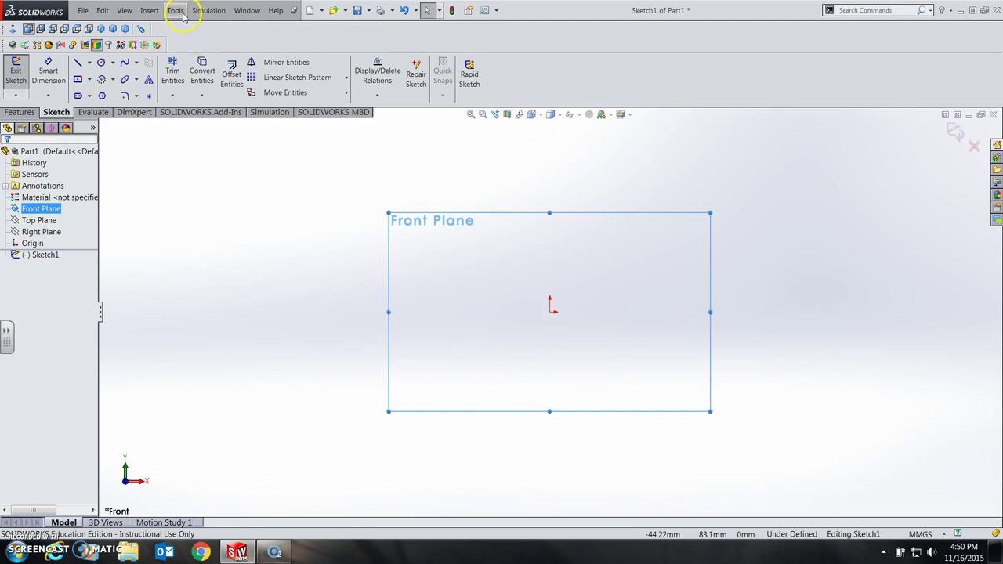
Step: Insert a sketch picture via Tools > Sketch Tools > Sketch Picture, choosing batman-logo-big from the Desktop
{"action": "left_click", "coordinate": [175, 11]}
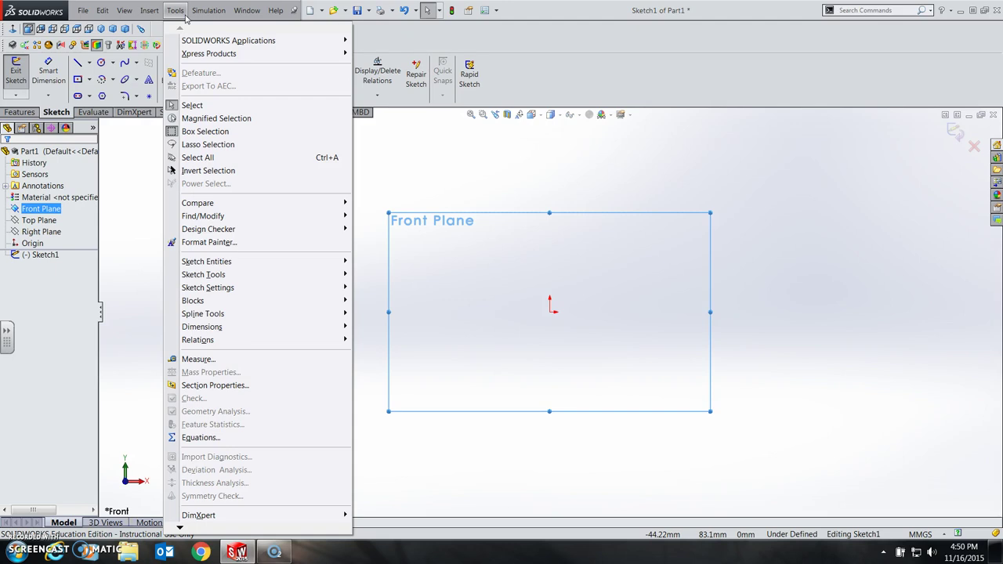
{"action": "mouse_move", "coordinate": [217, 276]}
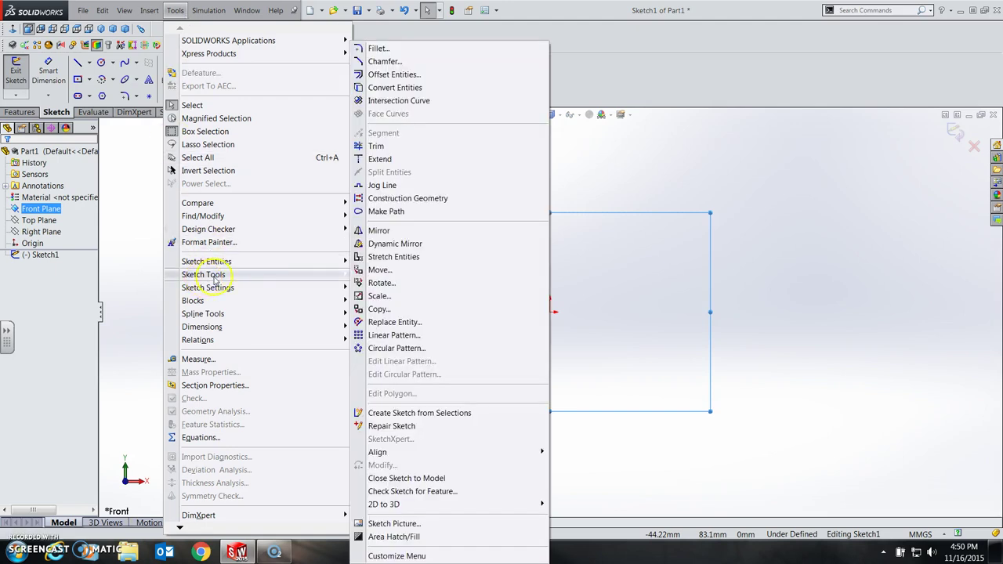
{"action": "left_click", "coordinate": [416, 523]}
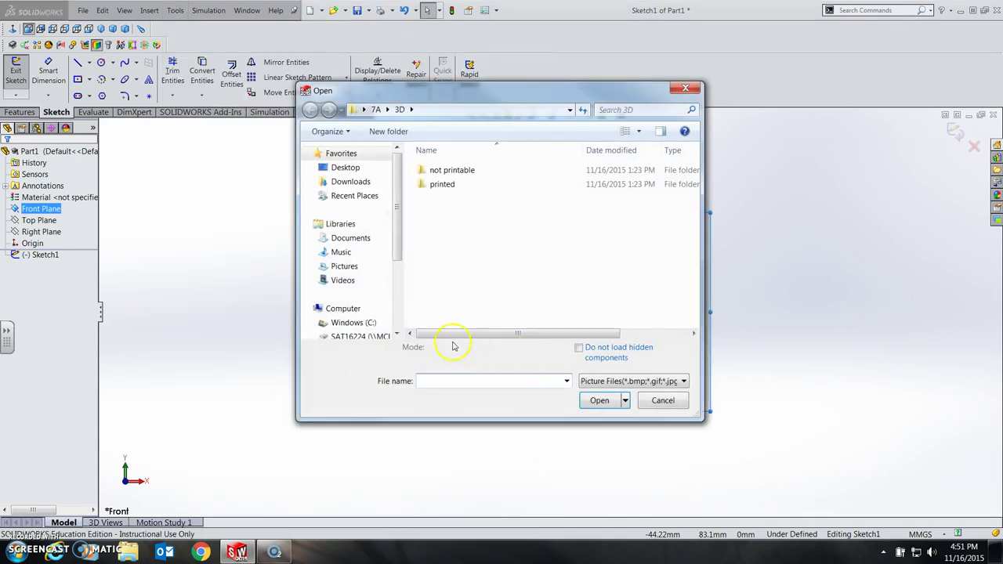
{"action": "left_click", "coordinate": [349, 168]}
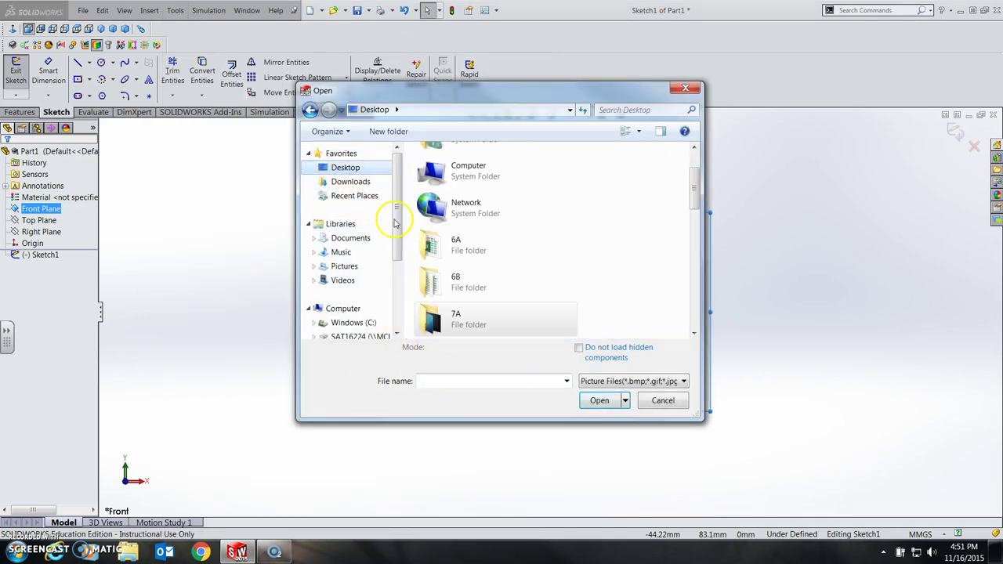
{"action": "left_click_drag", "start_coordinate": [693, 179], "coordinate": [695, 299]}
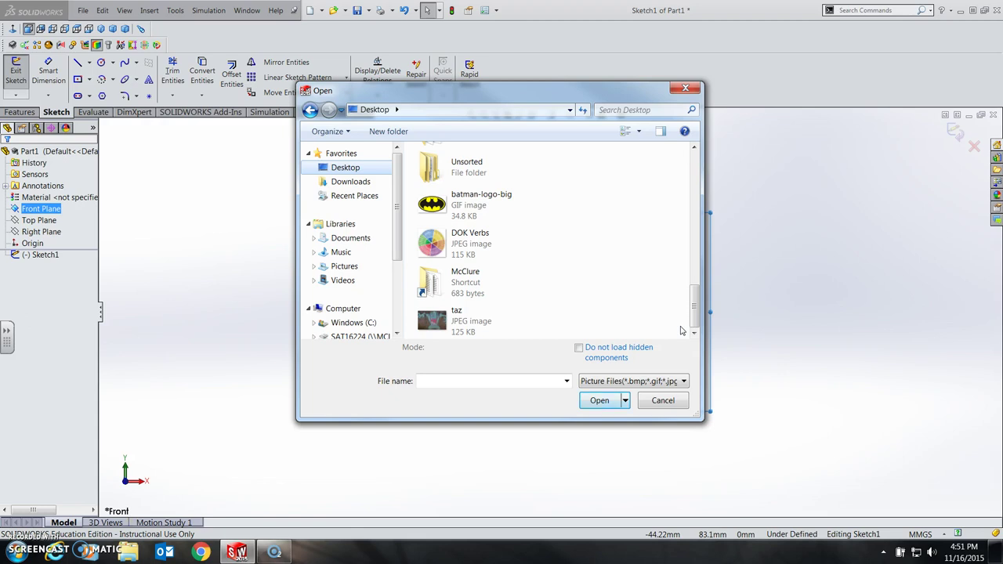
{"action": "left_click", "coordinate": [435, 221]}
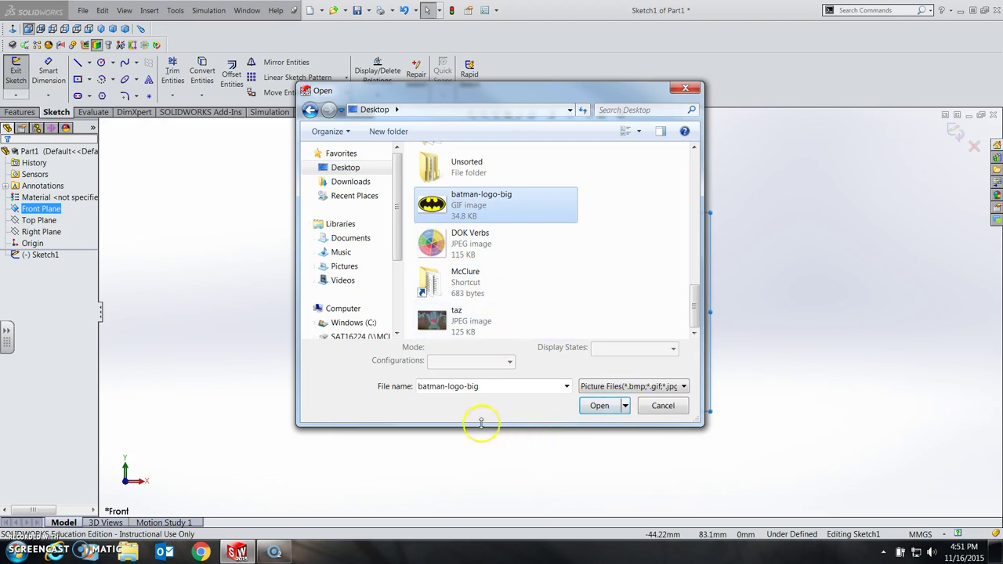
Step: Open batman-logo-big and span the scale line across the logo, setting its length to 49 mm
{"action": "left_click", "coordinate": [599, 406]}
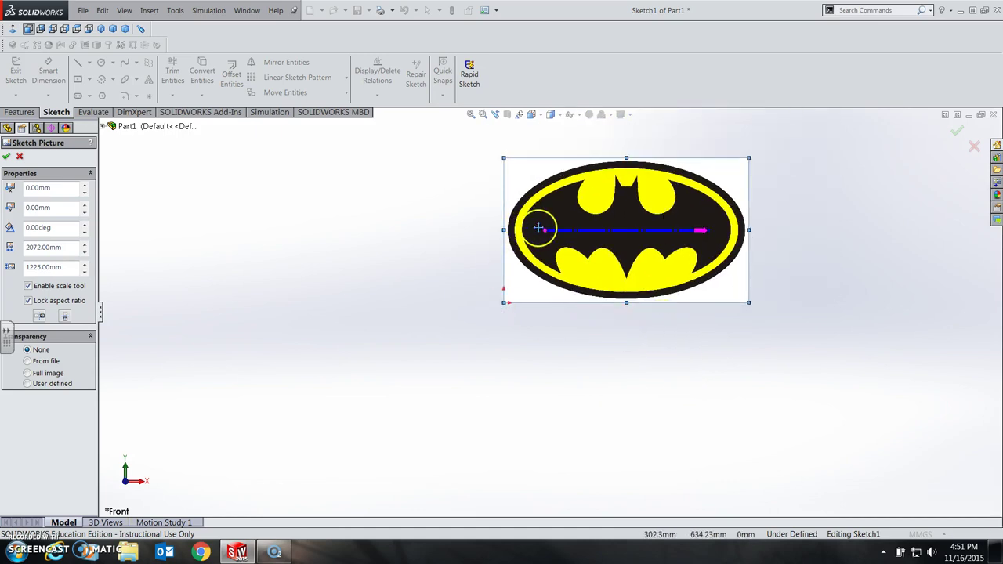
{"action": "left_click_drag", "start_coordinate": [545, 230], "coordinate": [508, 236]}
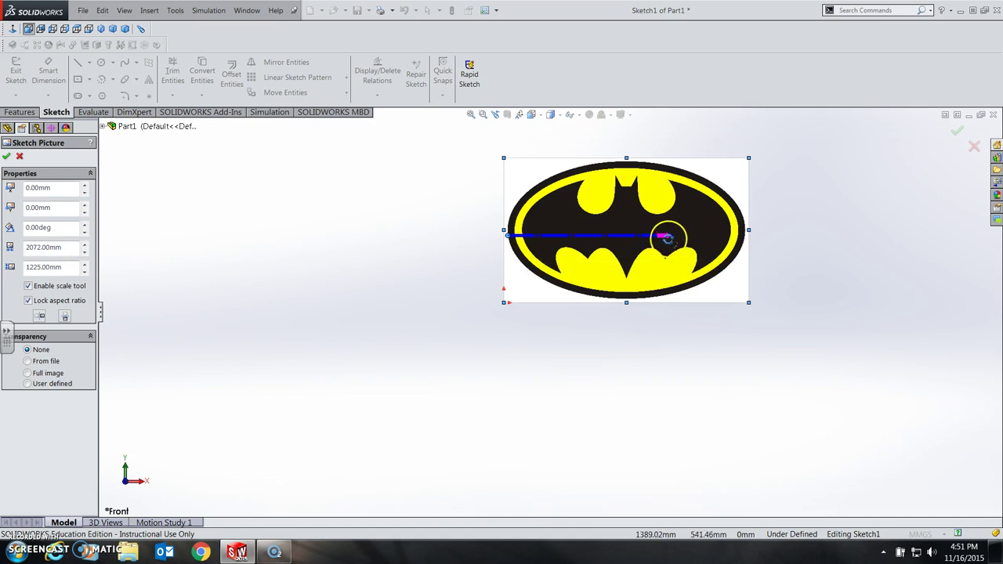
{"action": "left_click_drag", "start_coordinate": [542, 234], "coordinate": [508, 229]}
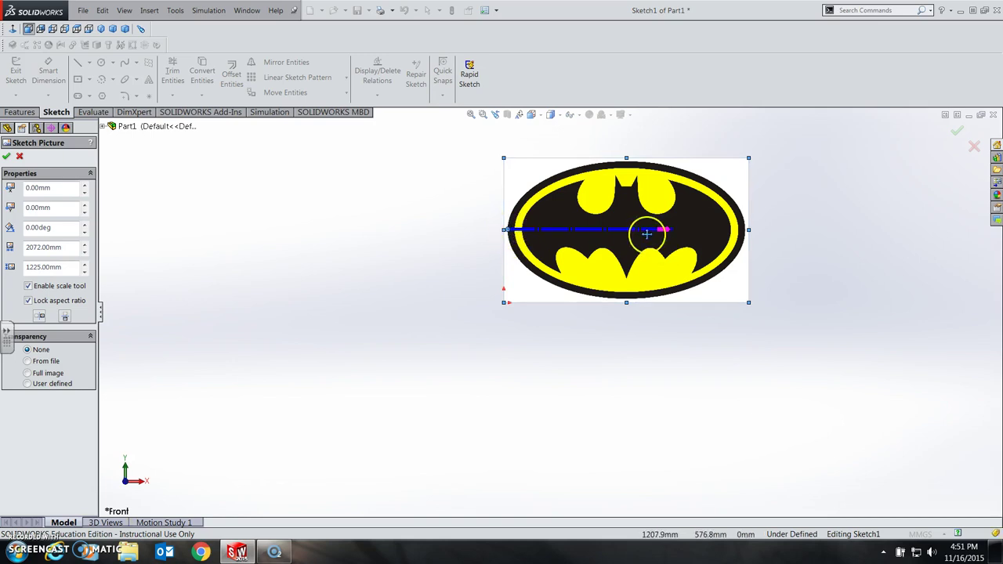
{"action": "left_click_drag", "start_coordinate": [666, 230], "coordinate": [749, 231]}
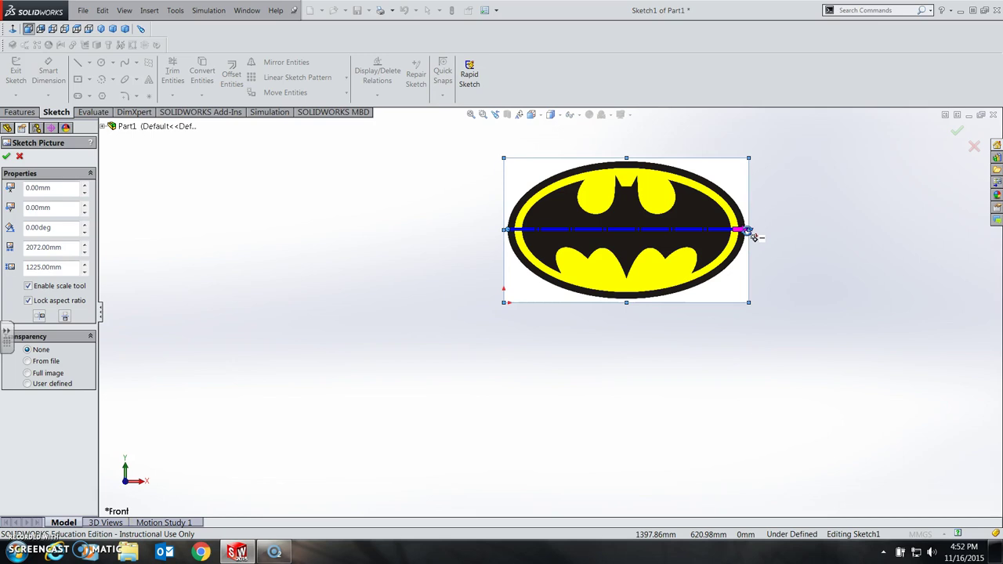
{"action": "left_click", "coordinate": [748, 231]}
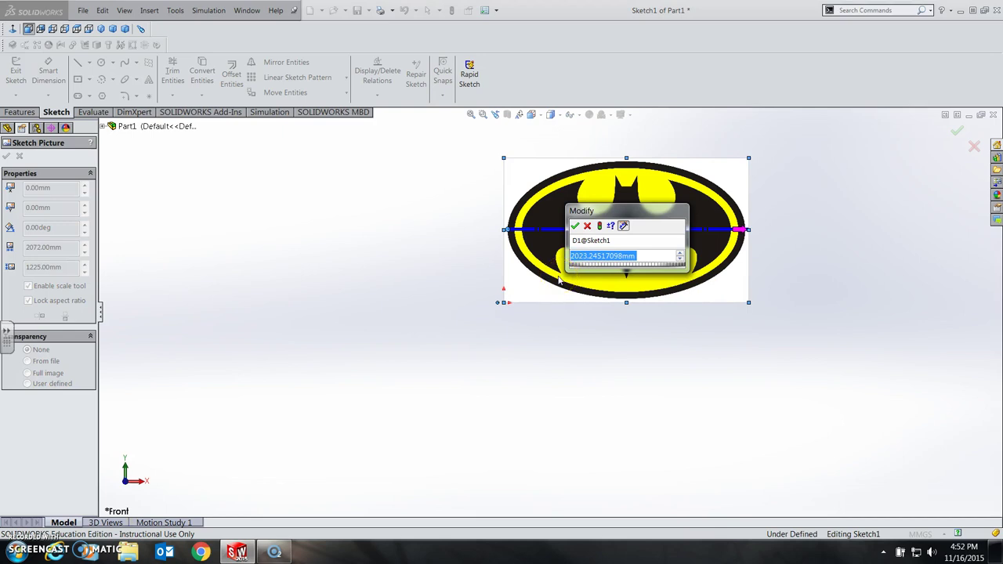
{"action": "type", "text": "4"}
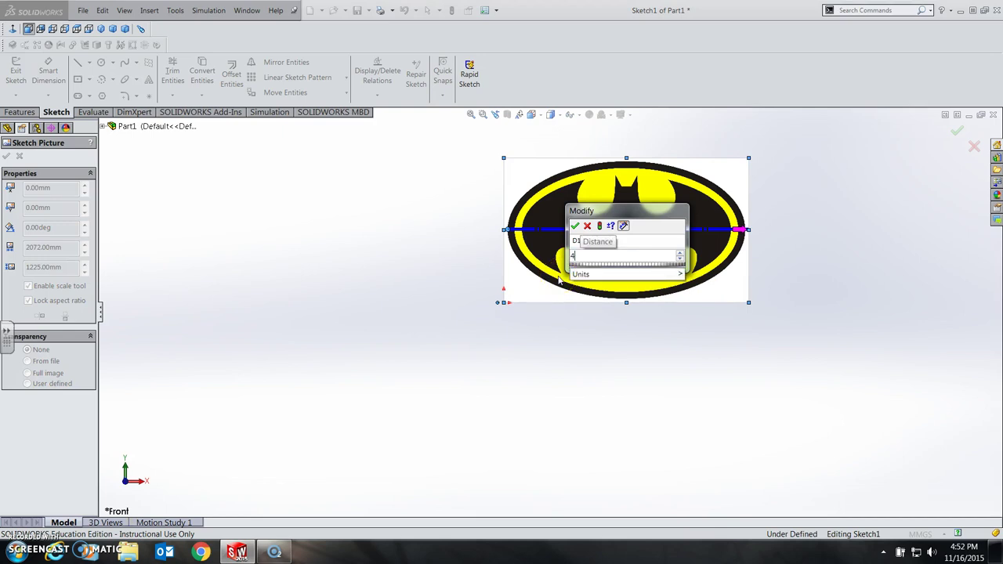
{"action": "type", "text": "9"}
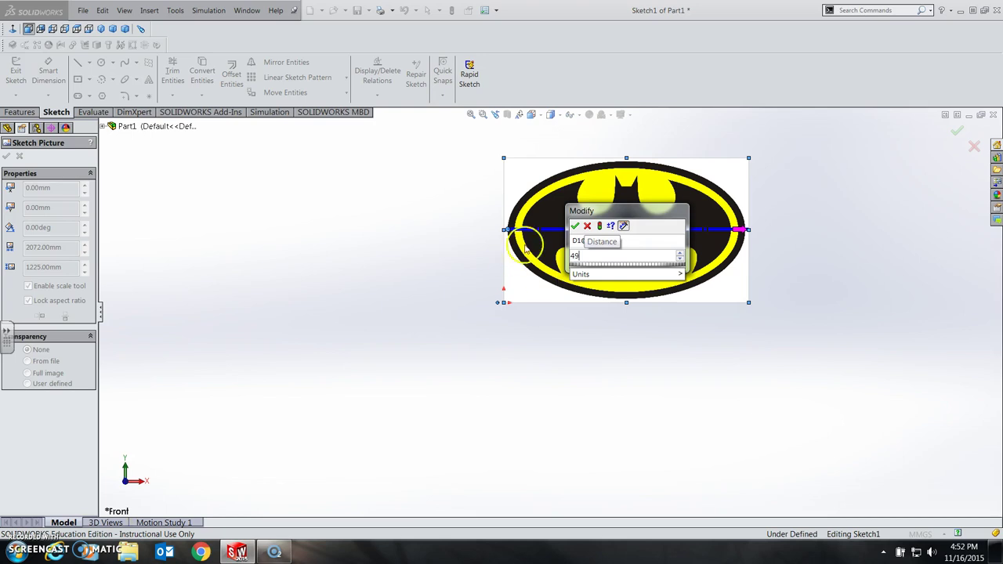
{"action": "left_click", "coordinate": [574, 229]}
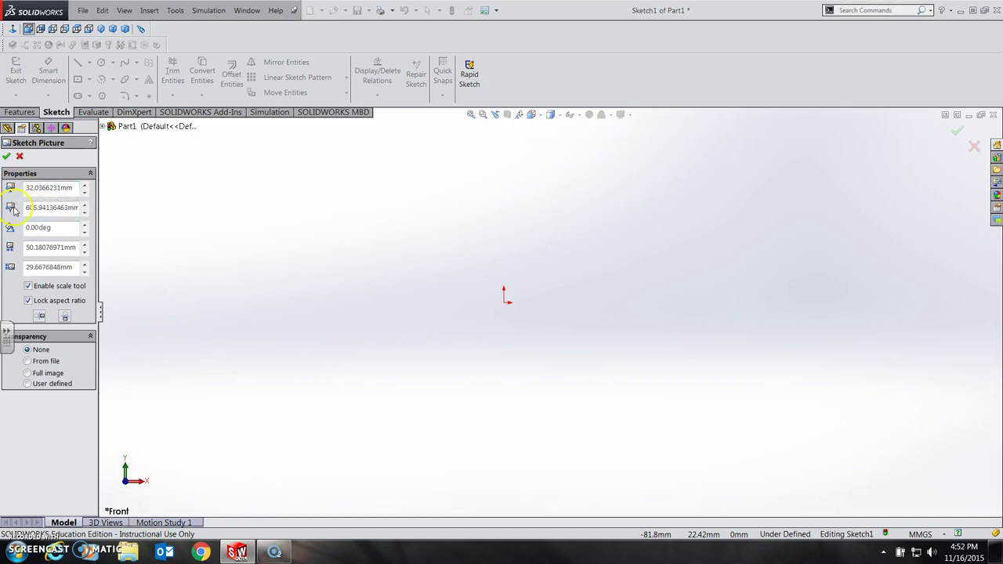
Step: Set the picture's X and Y positions to 0 mm, refit the view, and accept Sketch Picture1
{"action": "double_click", "coordinate": [63, 188]}
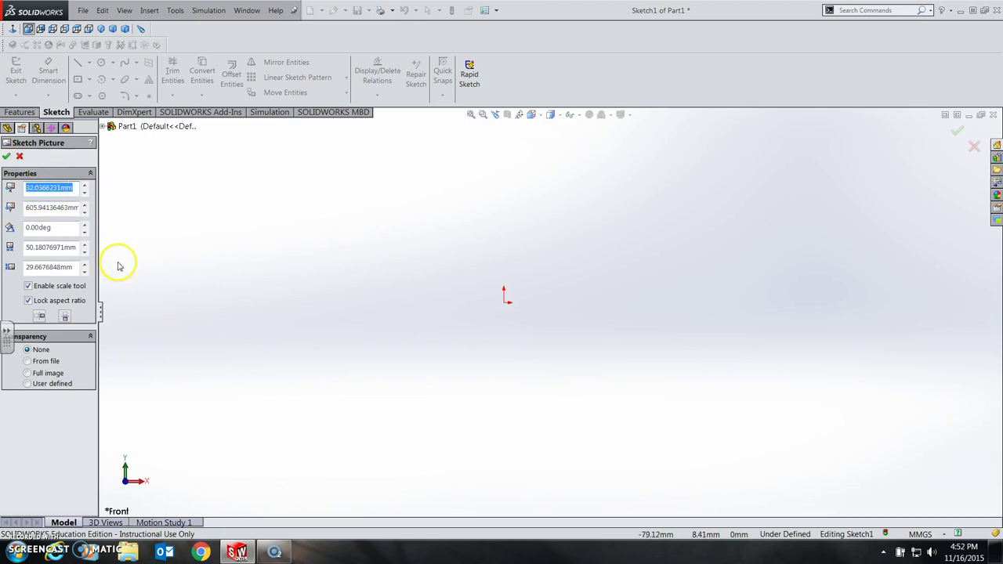
{"action": "type", "text": "0"}
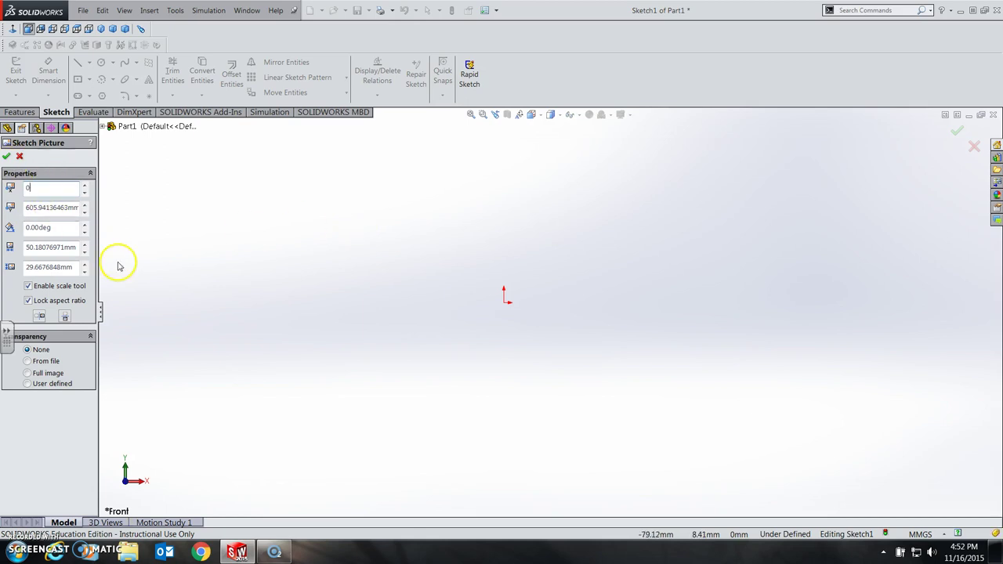
{"action": "left_click", "coordinate": [62, 207]}
{"action": "double_click", "coordinate": [63, 209]}
{"action": "type", "text": "0"}
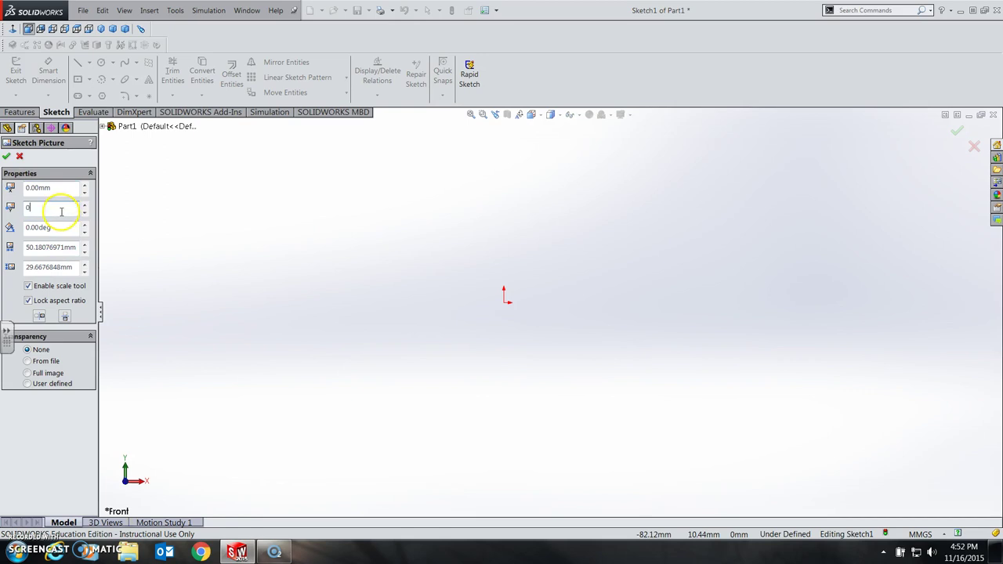
{"action": "key", "text": "Return"}
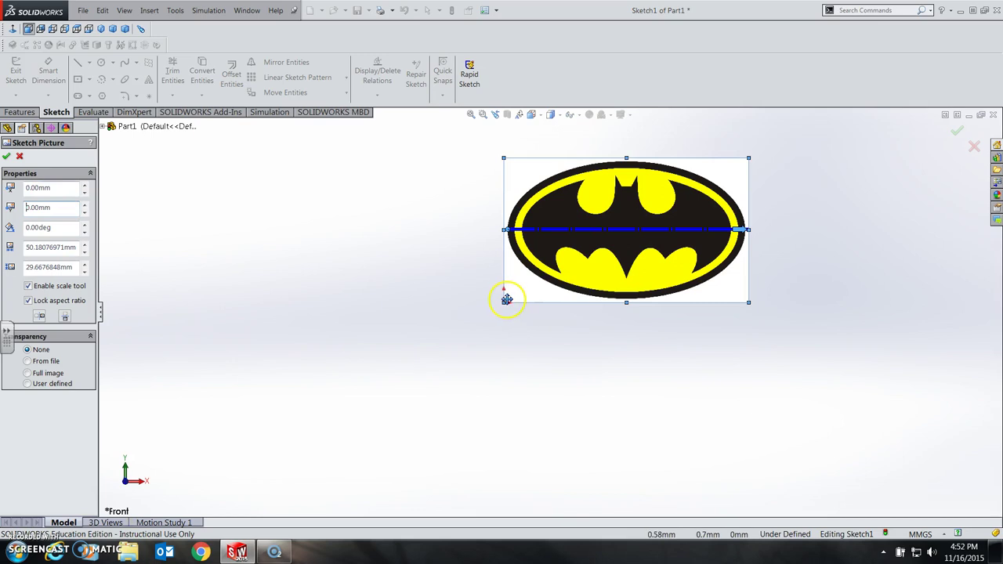
{"action": "scroll", "coordinate": [557, 299], "scroll_direction": "down", "scroll_amount": 5}
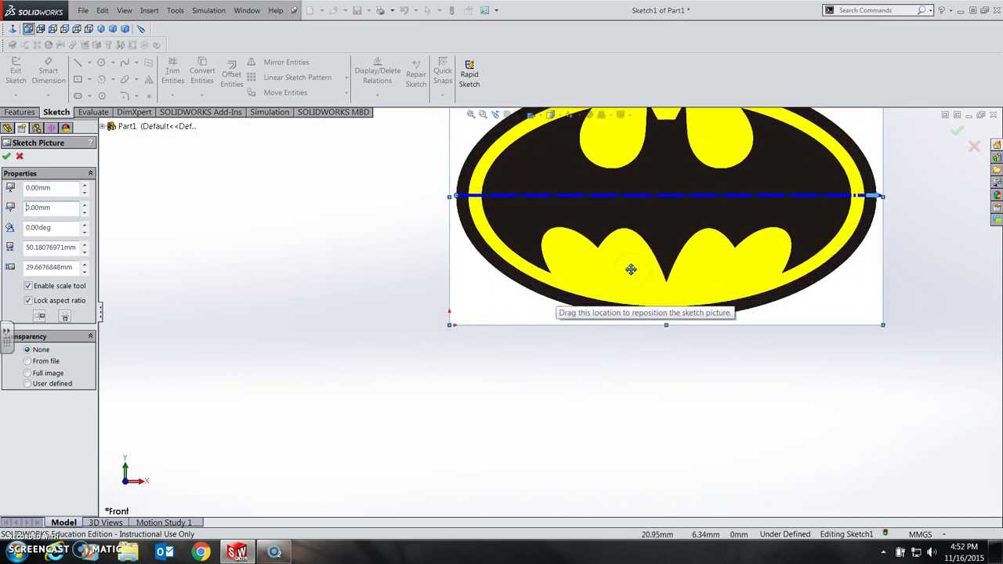
{"action": "key", "text": "z"}
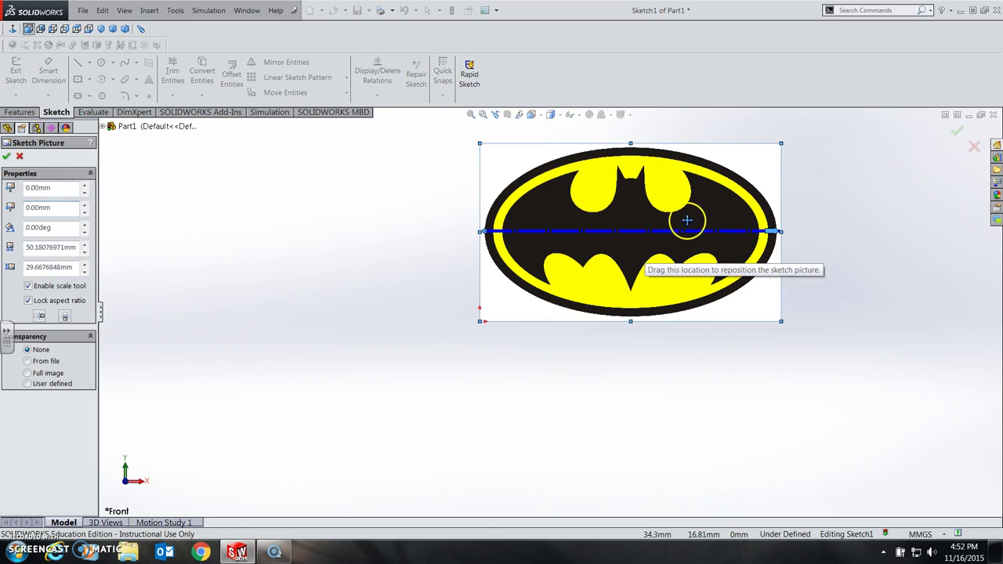
{"action": "left_click", "coordinate": [6, 158]}
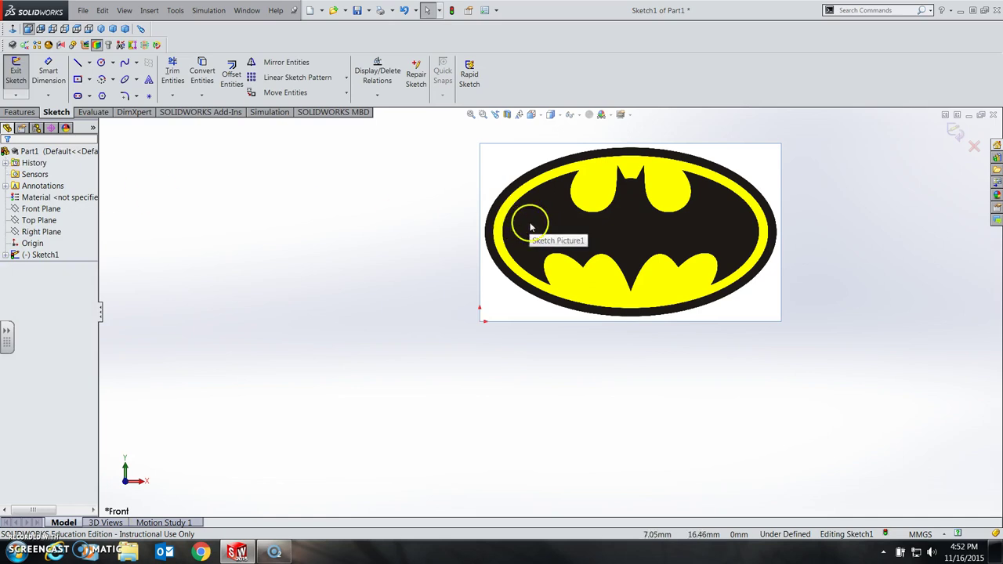
{"action": "left_click", "coordinate": [496, 11]}
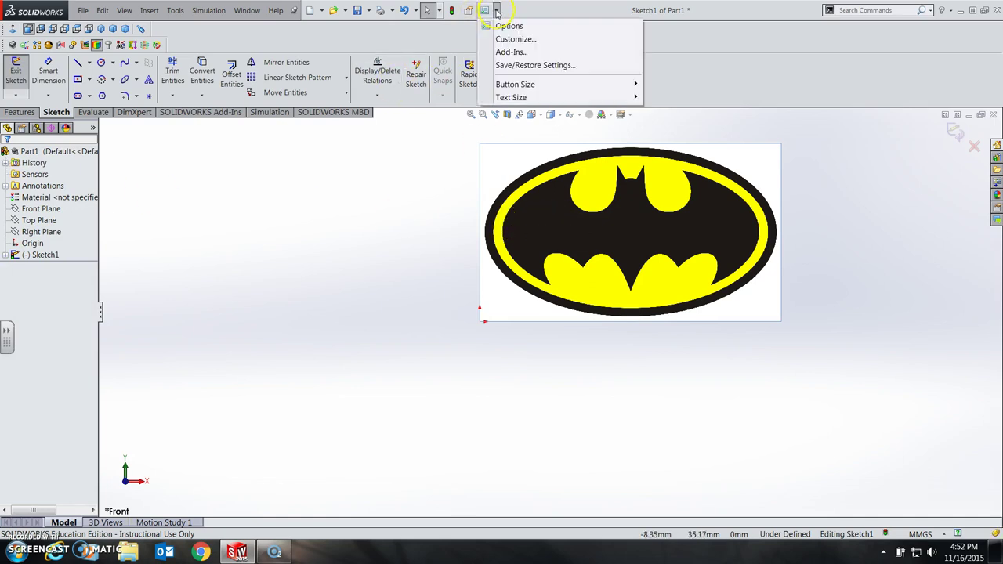
{"action": "left_click", "coordinate": [530, 53]}
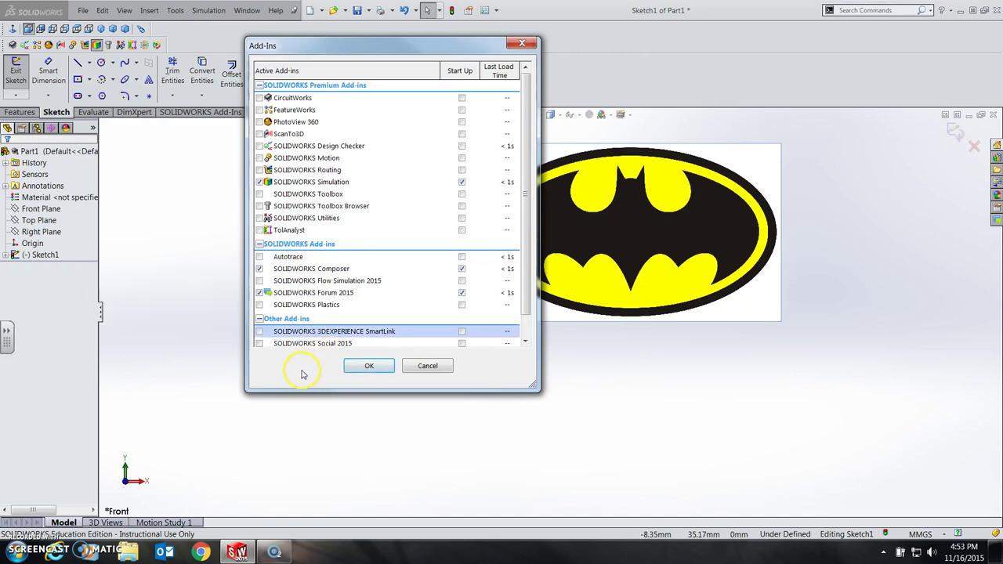
{"action": "left_click", "coordinate": [370, 366]}
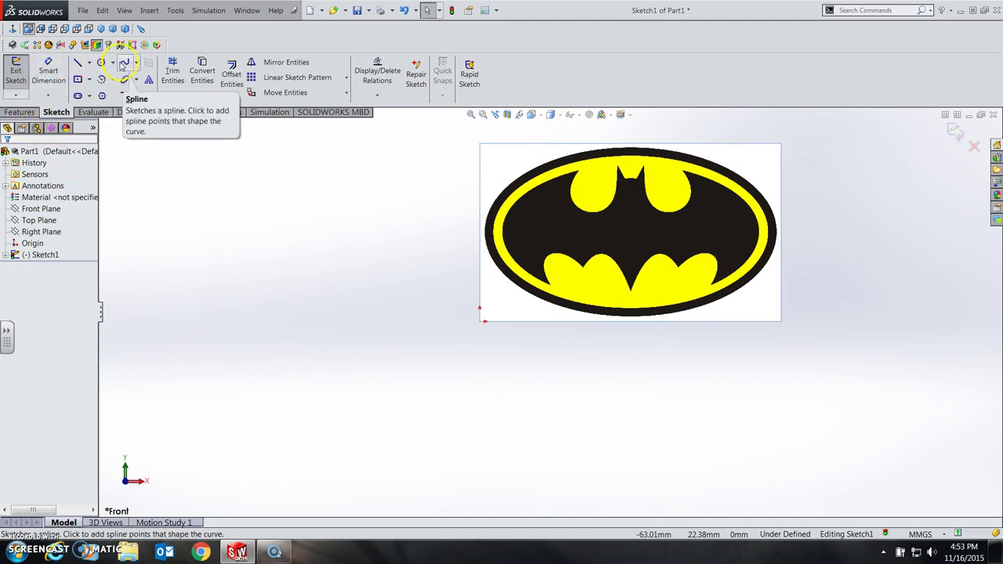
Step: Zoom in and out with the mouse wheel until the Batman logo fills the drawing area
{"action": "scroll", "coordinate": [678, 228], "scroll_direction": "down", "scroll_amount": 5}
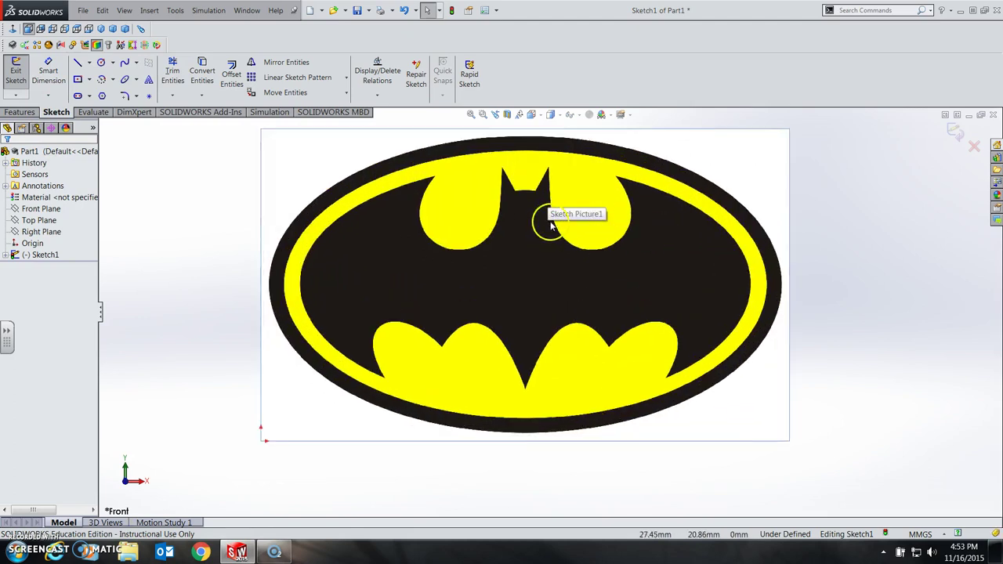
{"action": "scroll", "coordinate": [544, 228], "scroll_direction": "up", "scroll_amount": 5}
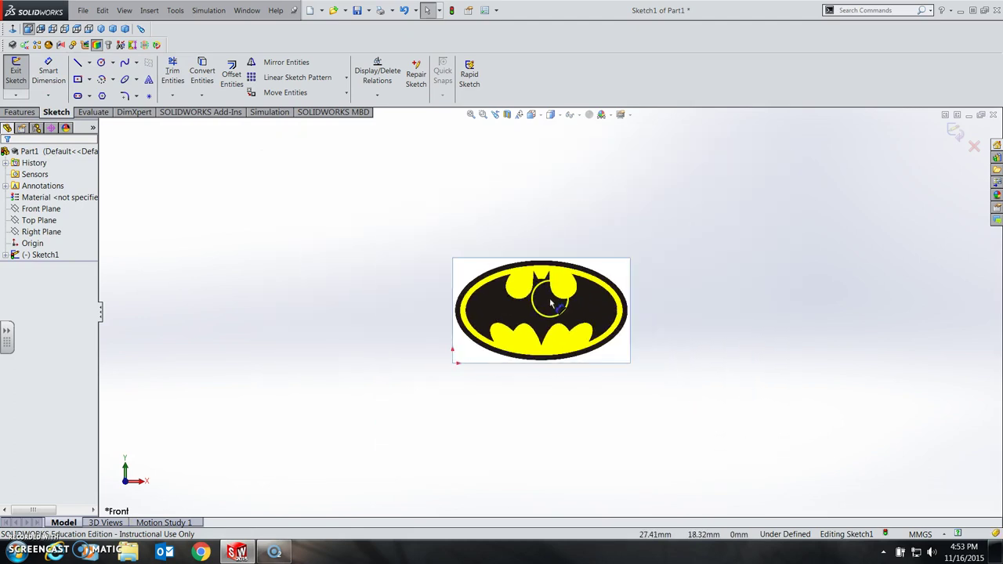
{"action": "scroll", "coordinate": [546, 313], "scroll_direction": "down", "scroll_amount": 3}
{"action": "scroll", "coordinate": [548, 314], "scroll_direction": "up", "scroll_amount": 4}
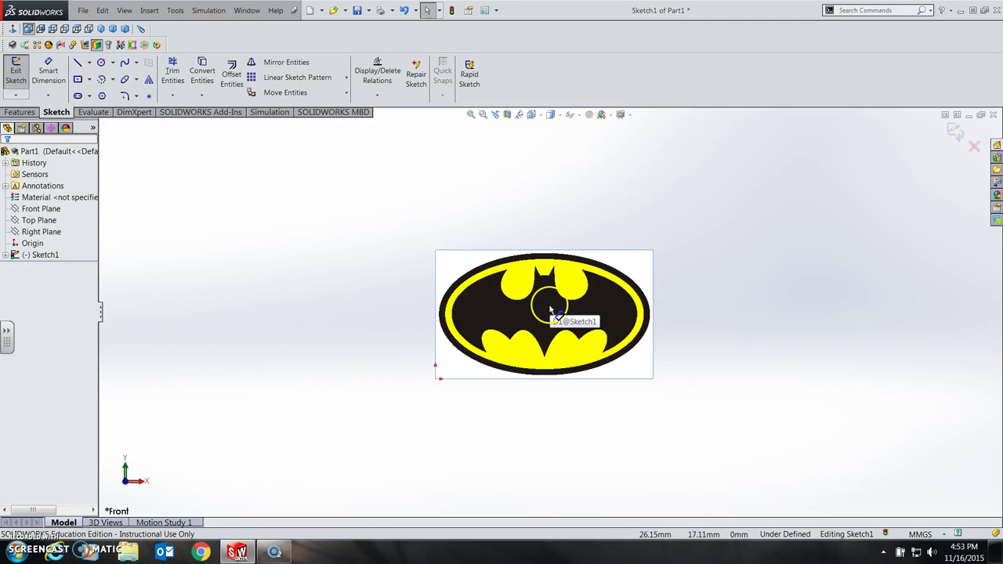
{"action": "scroll", "coordinate": [551, 311], "scroll_direction": "down", "scroll_amount": 4}
{"action": "scroll", "coordinate": [549, 306], "scroll_direction": "up", "scroll_amount": 3}
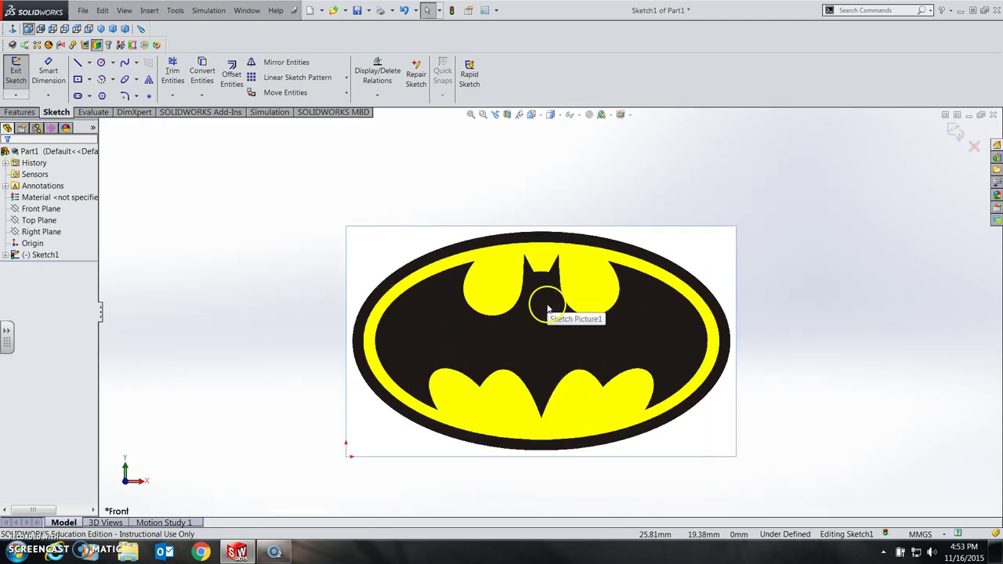
{"action": "scroll", "coordinate": [543, 362], "scroll_direction": "down", "scroll_amount": 3}
{"action": "scroll", "coordinate": [544, 349], "scroll_direction": "up", "scroll_amount": 3}
{"action": "scroll", "coordinate": [541, 348], "scroll_direction": "down", "scroll_amount": 2}
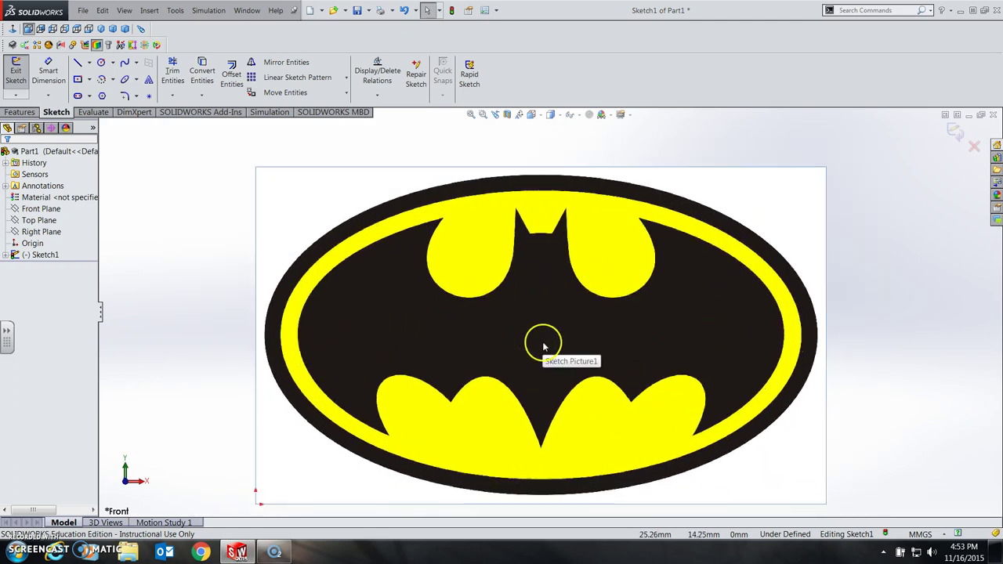
{"action": "scroll", "coordinate": [546, 337], "scroll_direction": "down", "scroll_amount": 3}
{"action": "scroll", "coordinate": [547, 335], "scroll_direction": "up", "scroll_amount": 3}
{"action": "scroll", "coordinate": [548, 335], "scroll_direction": "down", "scroll_amount": 2}
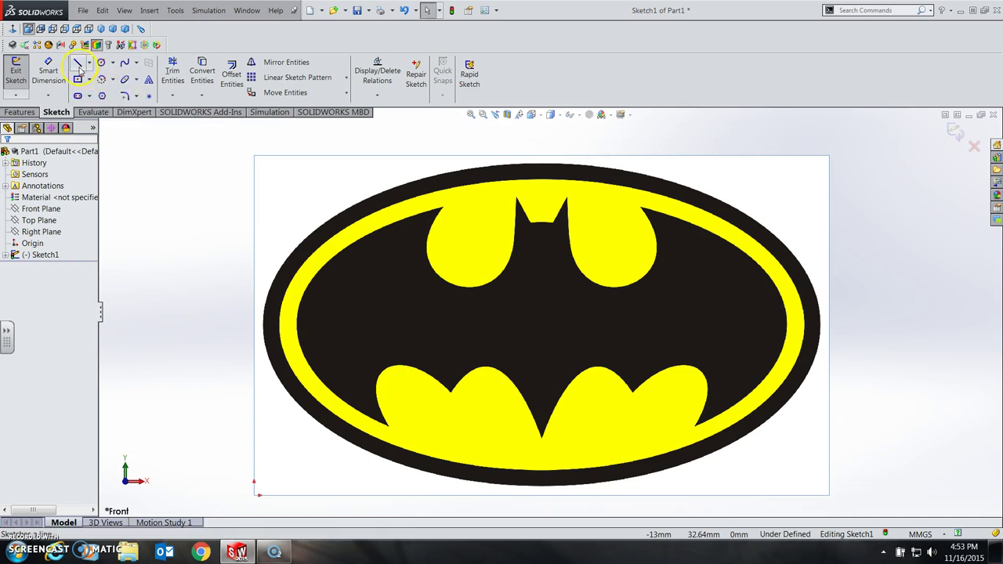
Step: Draw a two-point spline from beside the upper-left yellow lobe down to the ring's left side
{"action": "left_click", "coordinate": [127, 68]}
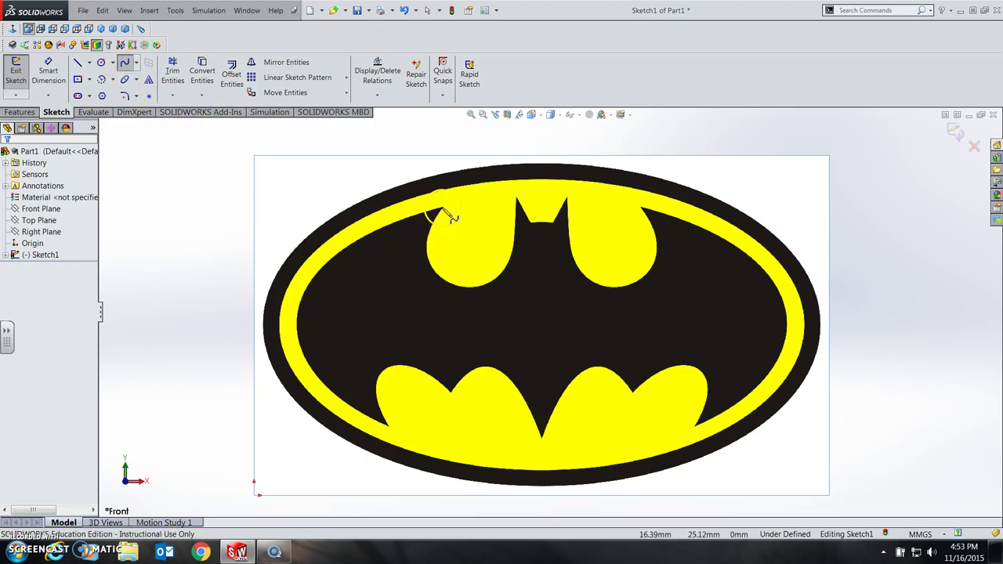
{"action": "left_click", "coordinate": [443, 209]}
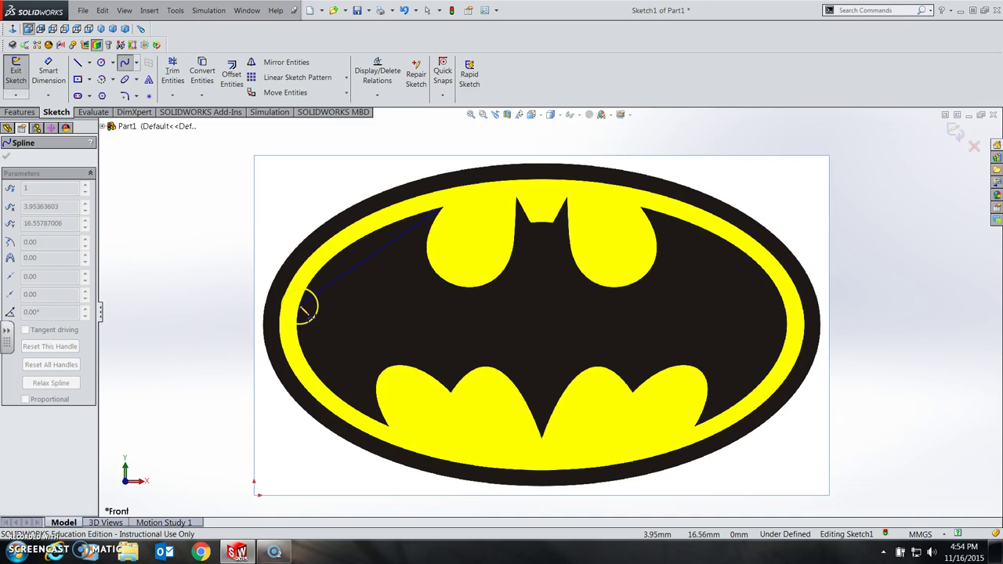
{"action": "left_click", "coordinate": [306, 311]}
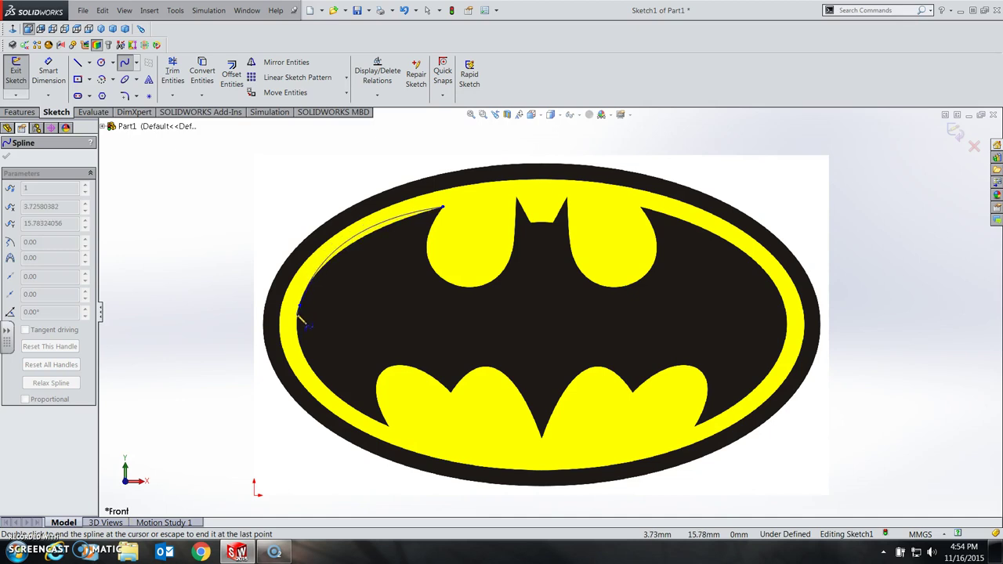
{"action": "key", "text": "Escape"}
{"action": "left_click", "coordinate": [312, 298]}
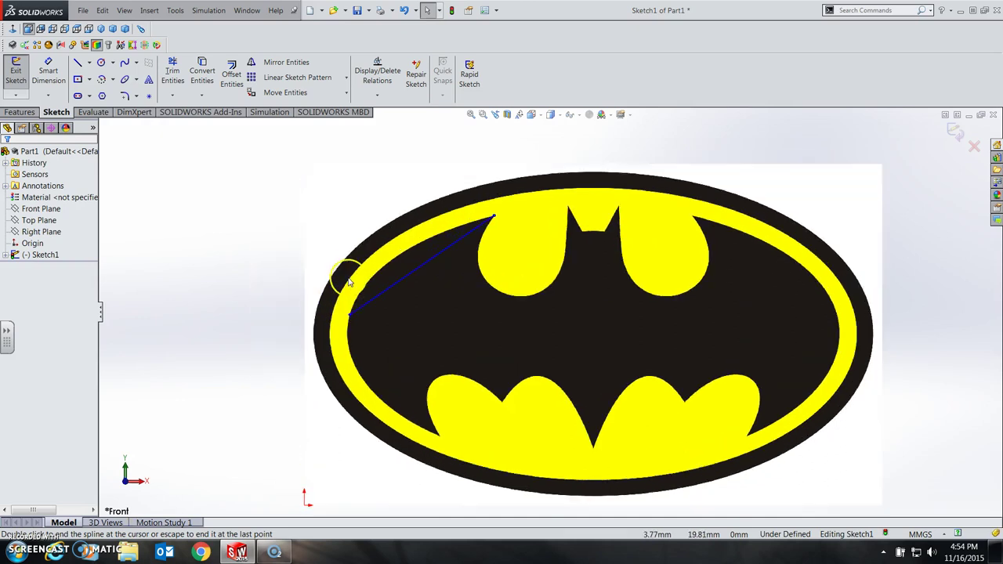
Step: Drag the spline's shape and tangent handles so it hugs the ring's inner curve, then accept
{"action": "scroll", "coordinate": [349, 281], "scroll_direction": "down", "scroll_amount": 2}
{"action": "left_click", "coordinate": [459, 279]}
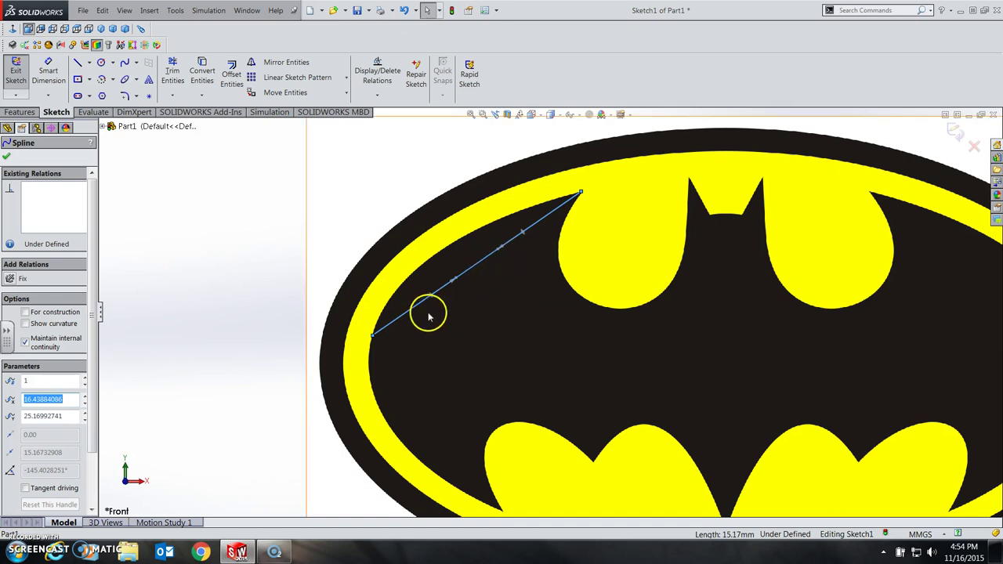
{"action": "left_click", "coordinate": [451, 280]}
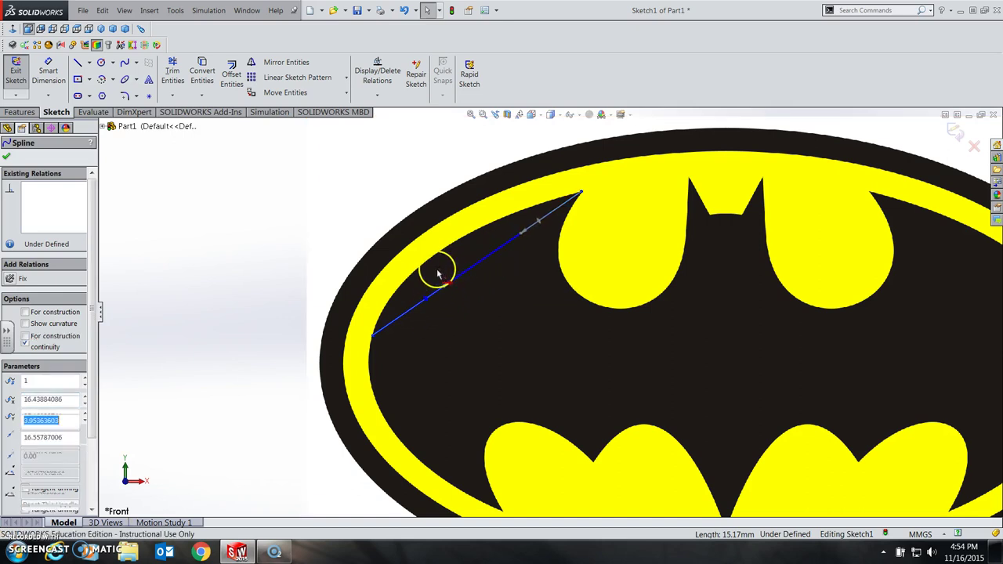
{"action": "left_click", "coordinate": [452, 287]}
{"action": "left_click_drag", "start_coordinate": [427, 300], "coordinate": [403, 278]}
{"action": "left_click_drag", "start_coordinate": [510, 213], "coordinate": [522, 210]}
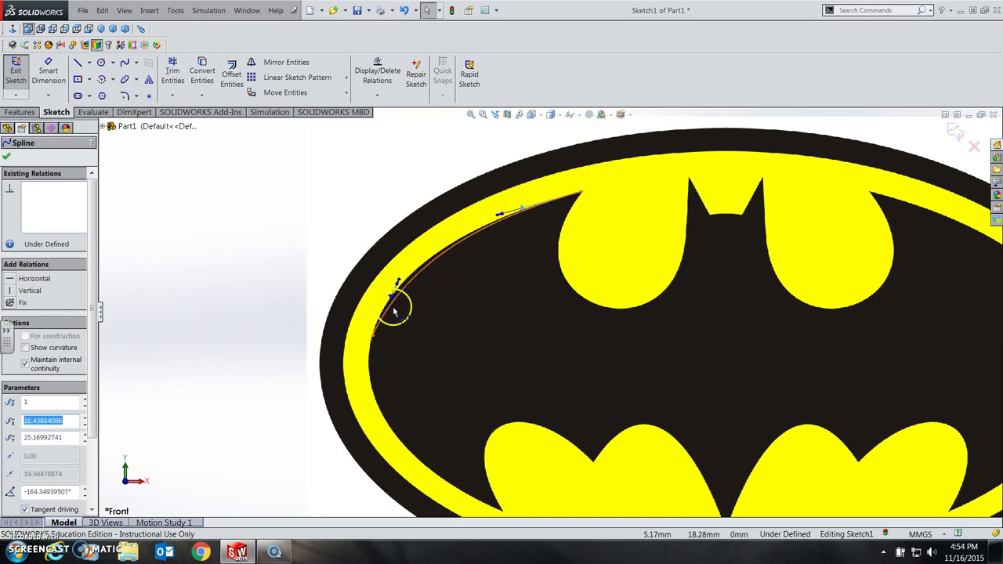
{"action": "left_click_drag", "start_coordinate": [392, 307], "coordinate": [388, 294]}
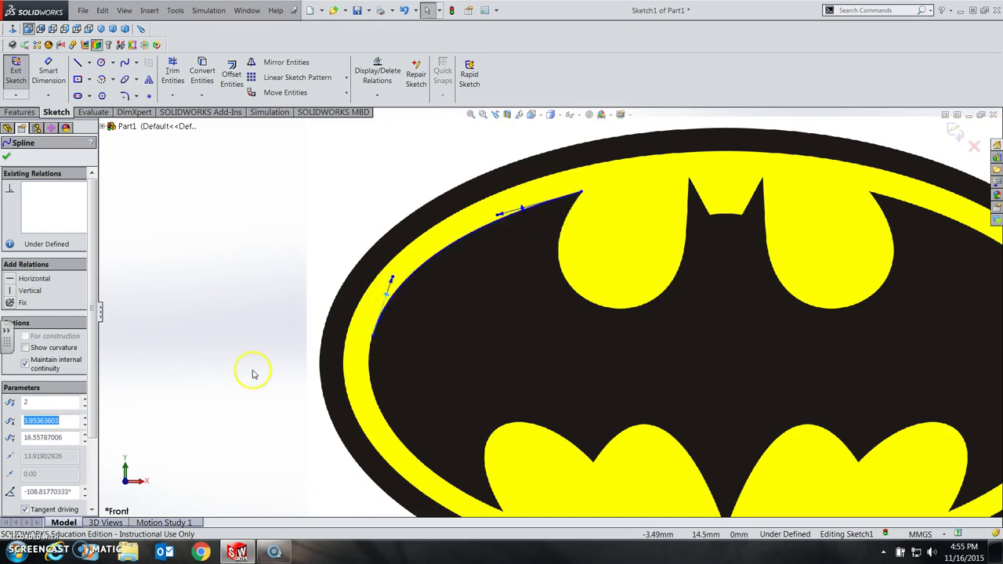
{"action": "left_click", "coordinate": [5, 158]}
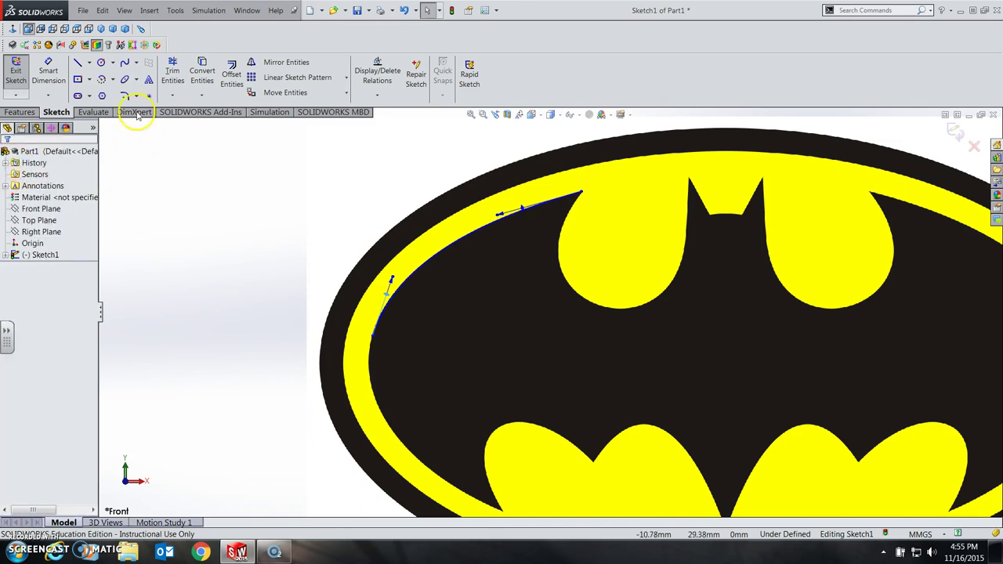
Step: Draw a second spline from the first curve's lower end to the lower-left yellow wing
{"action": "left_click", "coordinate": [125, 64]}
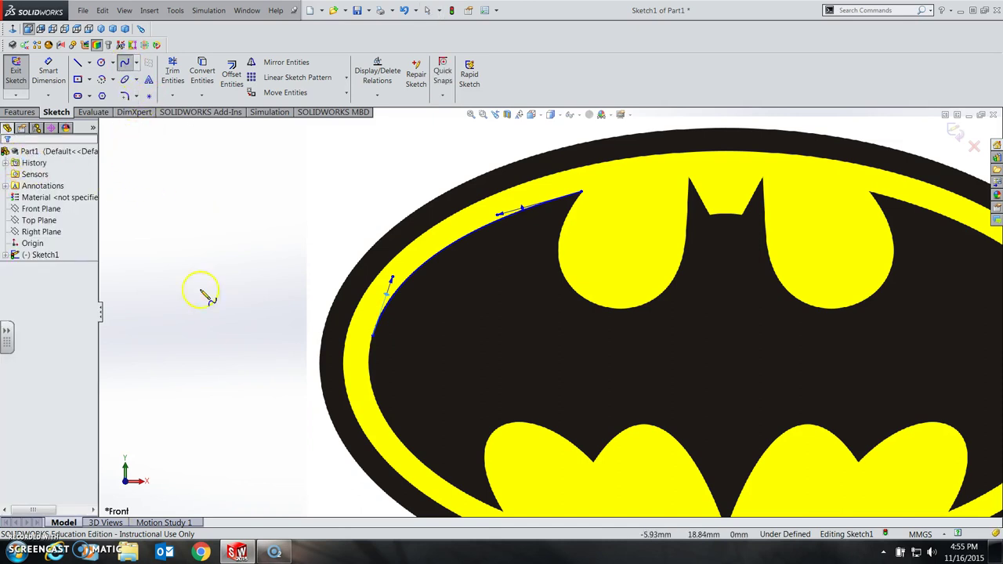
{"action": "left_click", "coordinate": [373, 337]}
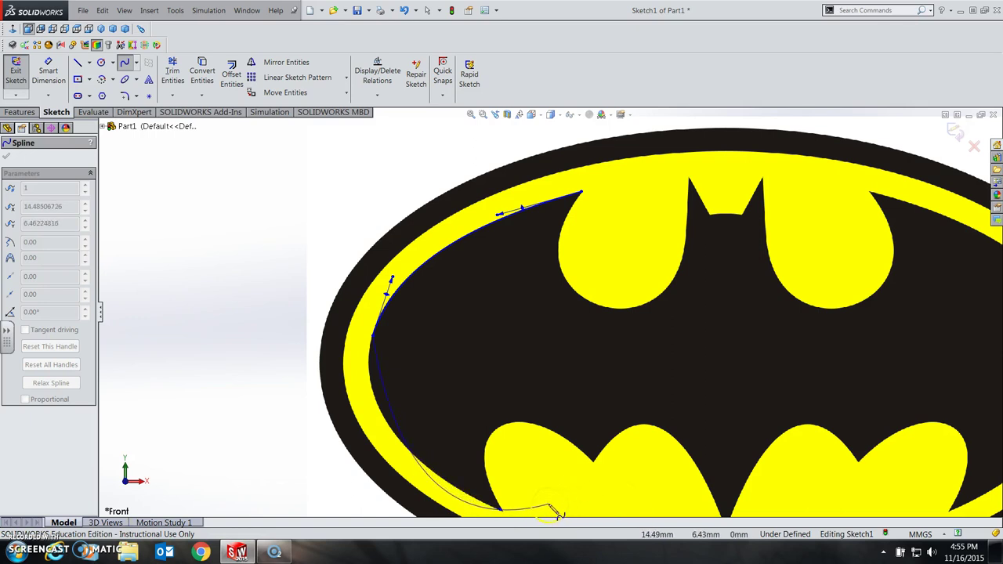
{"action": "key", "text": "Escape"}
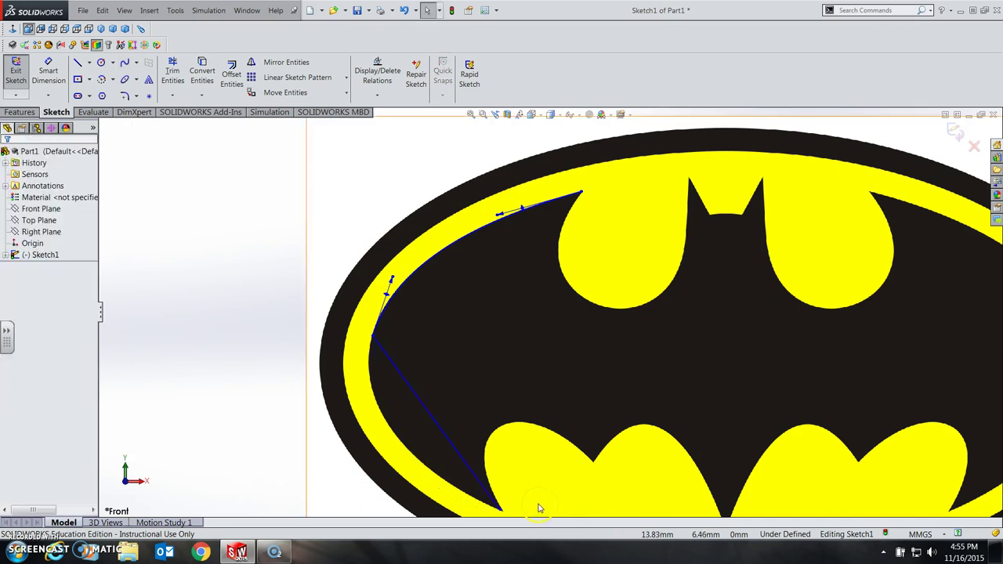
Step: Drag the second spline's handles to follow the ring's lower-left inner curve, then accept
{"action": "left_click", "coordinate": [414, 396]}
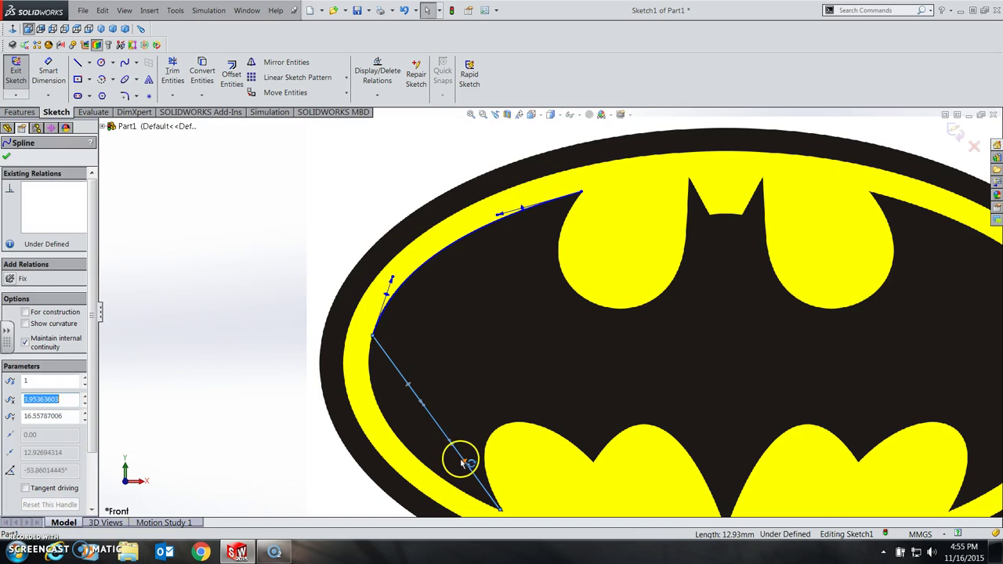
{"action": "left_click_drag", "start_coordinate": [459, 459], "coordinate": [442, 477]}
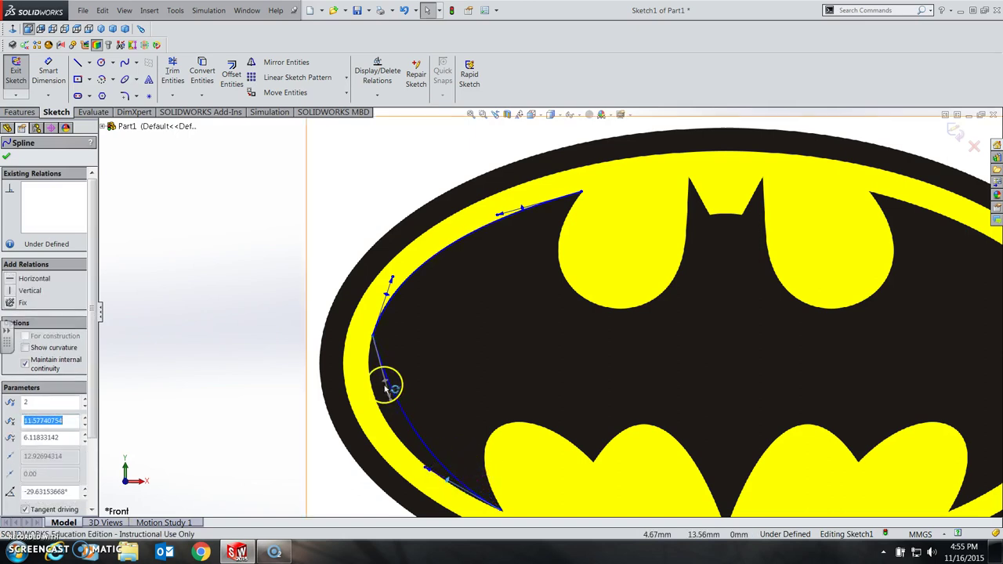
{"action": "left_click_drag", "start_coordinate": [385, 389], "coordinate": [358, 406]}
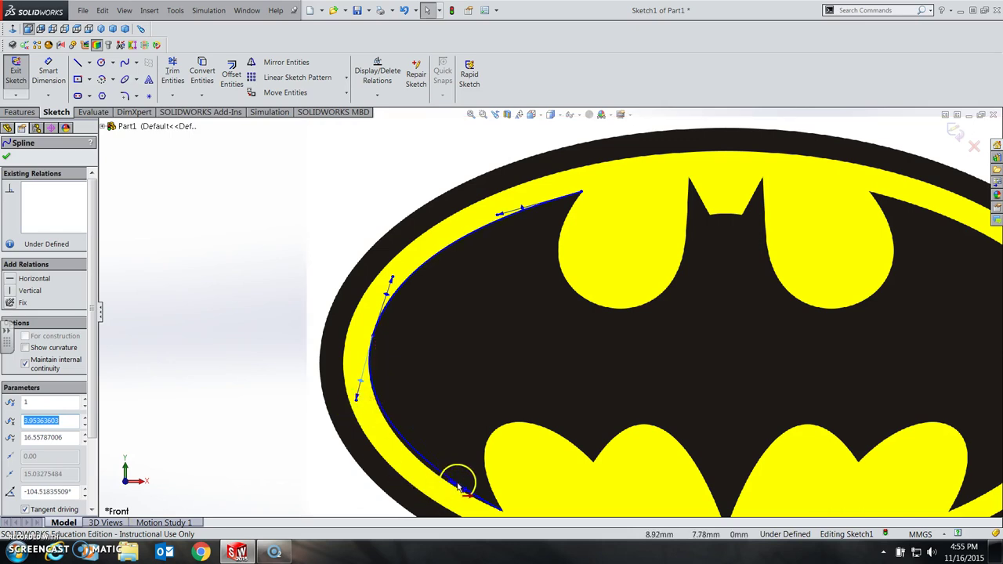
{"action": "left_click_drag", "start_coordinate": [467, 493], "coordinate": [462, 497]}
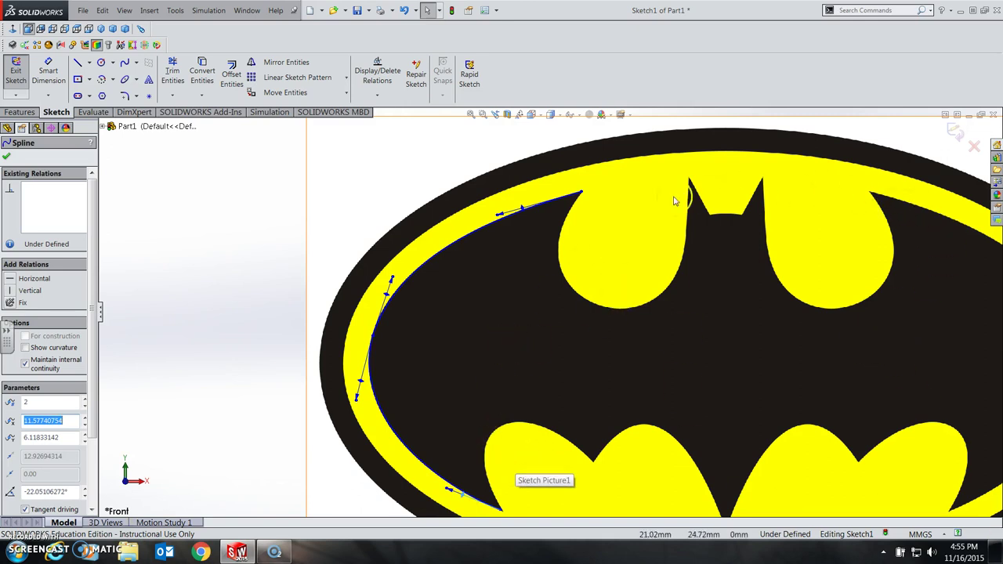
{"action": "left_click", "coordinate": [9, 157]}
Step: Draw a straight spline from the first spline's upper end to the second spline's lower end
{"action": "left_click", "coordinate": [124, 63]}
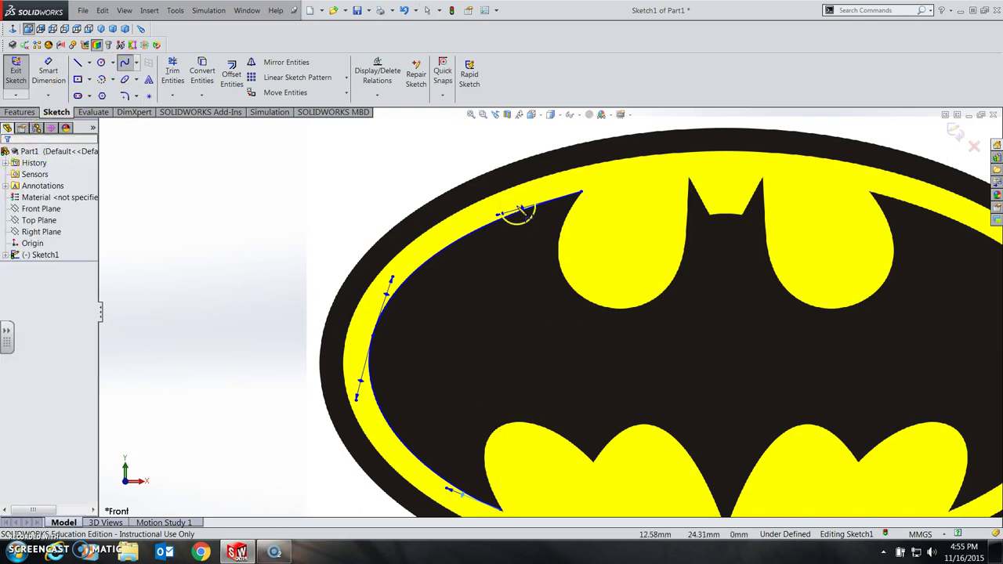
{"action": "left_click", "coordinate": [580, 193]}
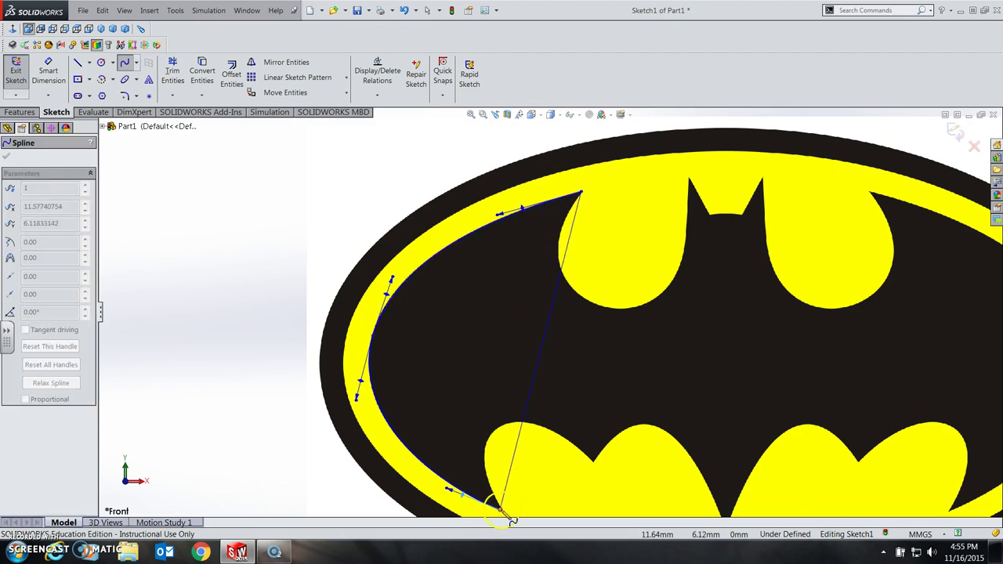
{"action": "left_click", "coordinate": [508, 514]}
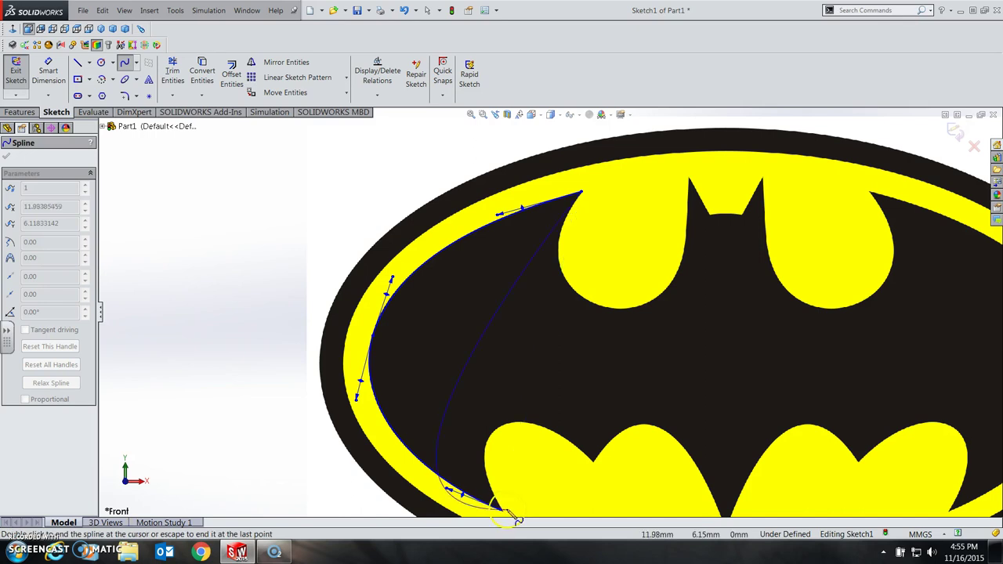
{"action": "key", "text": "Escape"}
{"action": "key", "text": "Escape"}
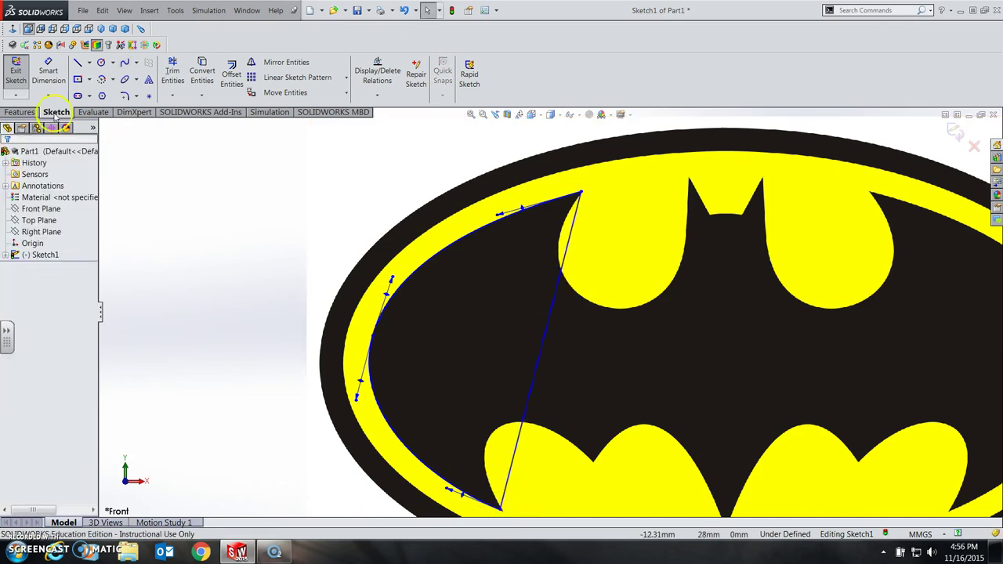
Step: Bend the straight closing spline left with its tangent handles, then pull its upper part toward the yellow lobe
{"action": "left_click", "coordinate": [551, 305]}
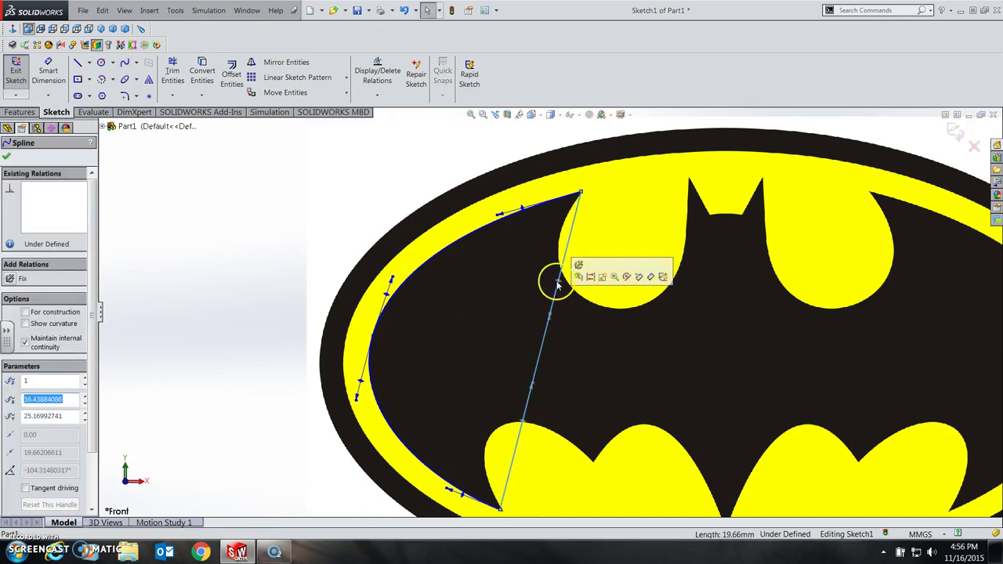
{"action": "left_click_drag", "start_coordinate": [558, 281], "coordinate": [533, 276]}
{"action": "left_click_drag", "start_coordinate": [498, 437], "coordinate": [482, 474]}
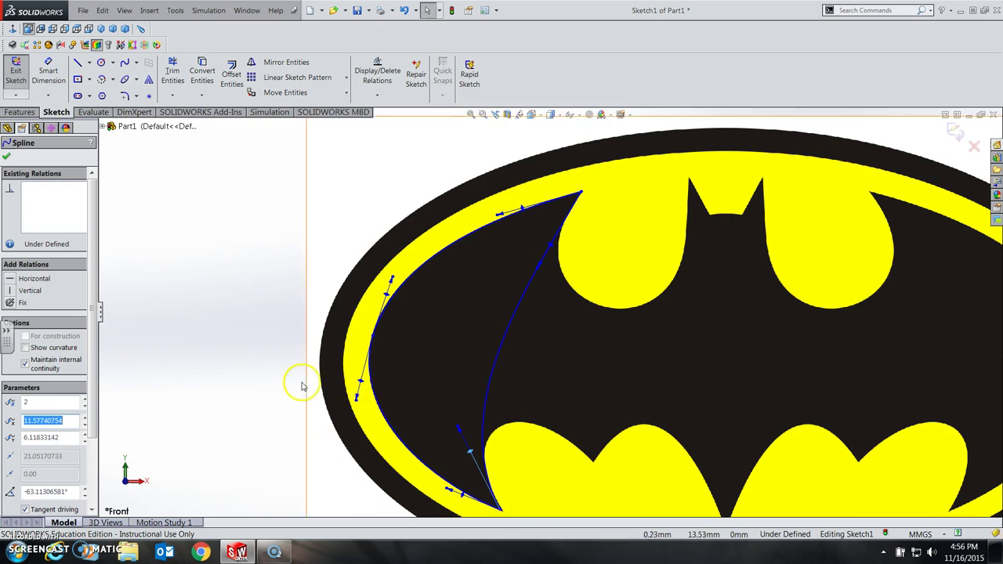
{"action": "left_click", "coordinate": [6, 157]}
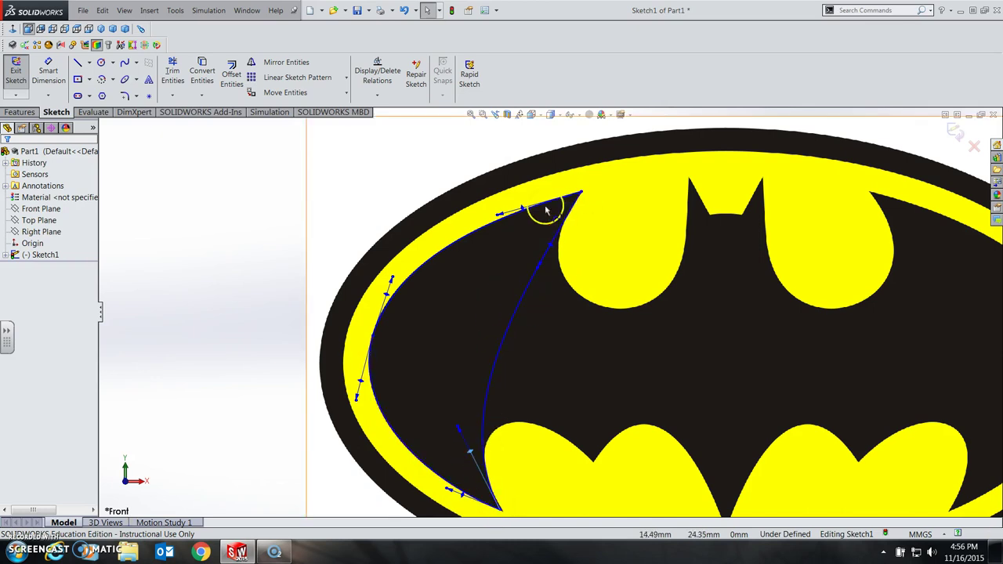
{"action": "mouse_move", "coordinate": [545, 229]}
{"action": "left_mouse_down"}
{"action": "mouse_move", "coordinate": [558, 235]}
{"action": "mouse_move", "coordinate": [565, 269]}
{"action": "left_mouse_up"}
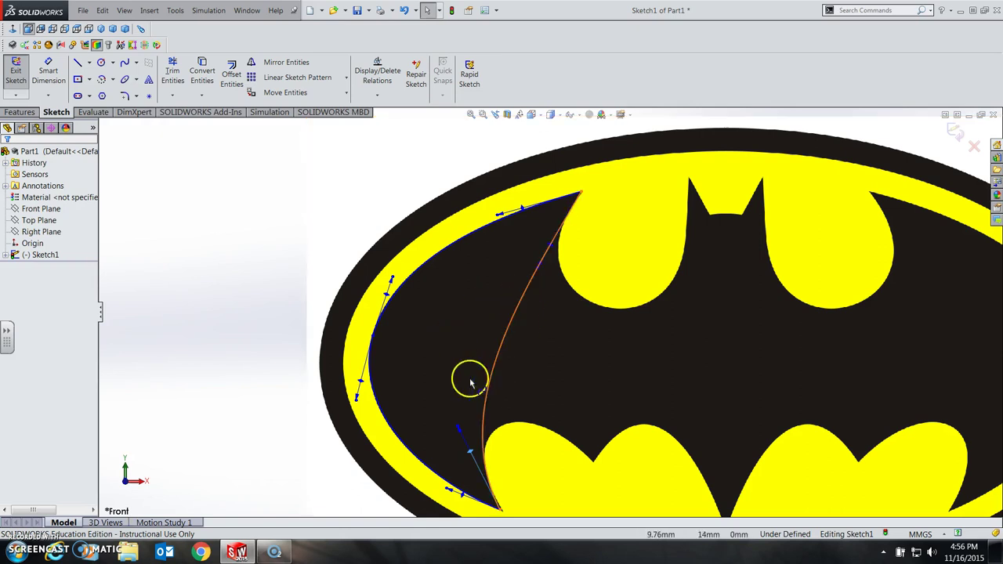
Step: Create an Extruded Boss/Base of the spline region at Blind 10.00 mm and orbit to inspect it
{"action": "left_click", "coordinate": [20, 112]}
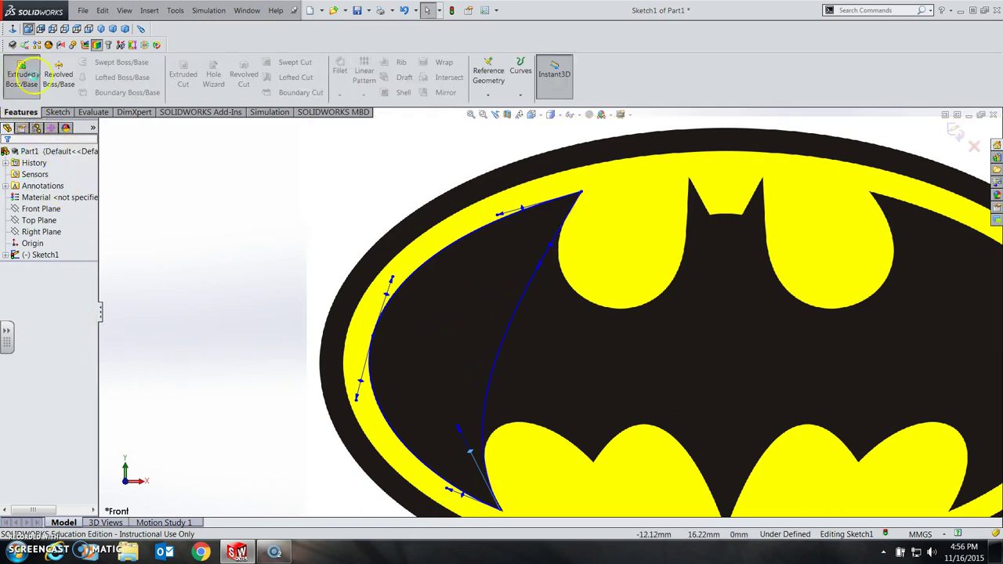
{"action": "left_click", "coordinate": [22, 74]}
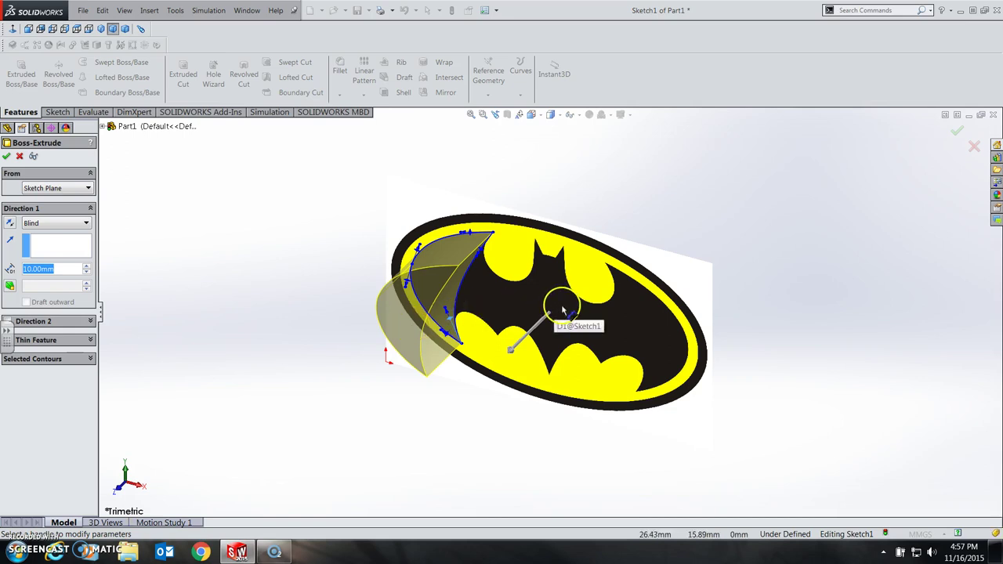
{"action": "middle_click_drag", "start_coordinate": [560, 299], "coordinate": [584, 261]}
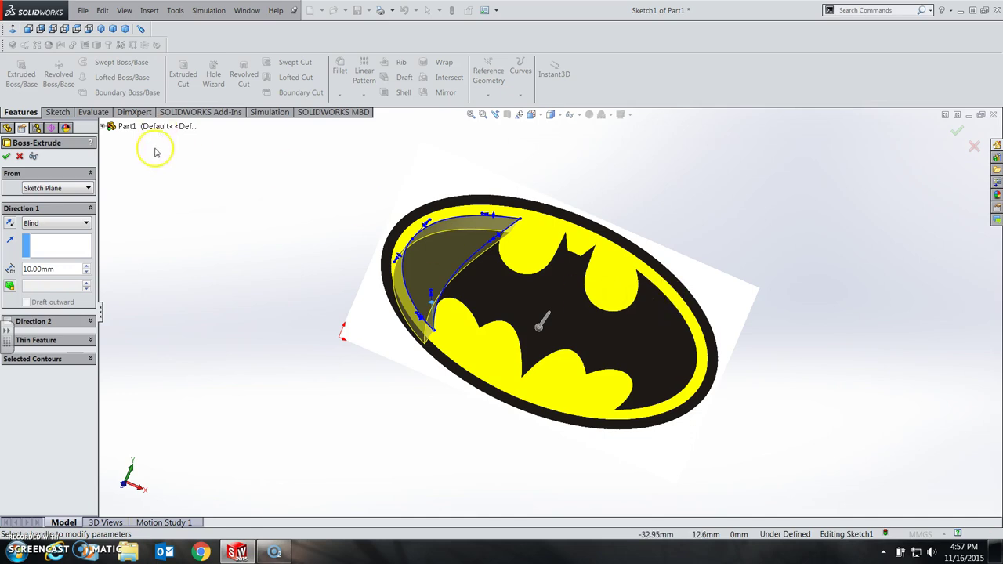